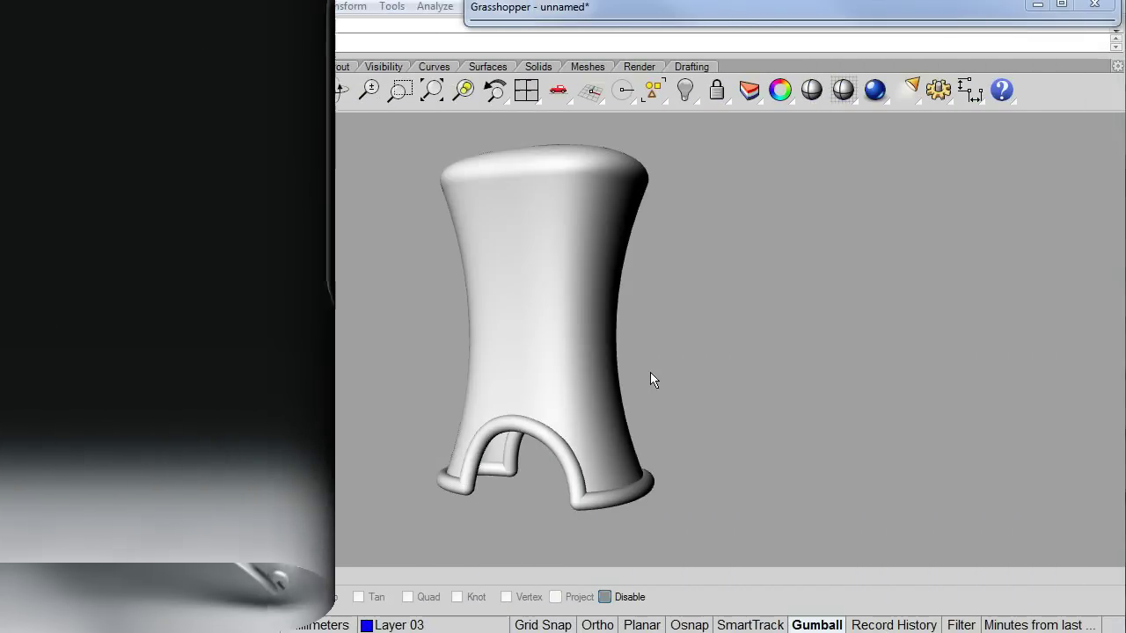
Open up the Grasshopper window and place a Geometry parameter on its empty canvas.
mouse_move(650, 372)
right_down()
mouse_move(244, 355)
mouse_move(453, 383)
mouse_move(655, 392)
right_up()
shift+right_drag(652, 347, 384, 342)
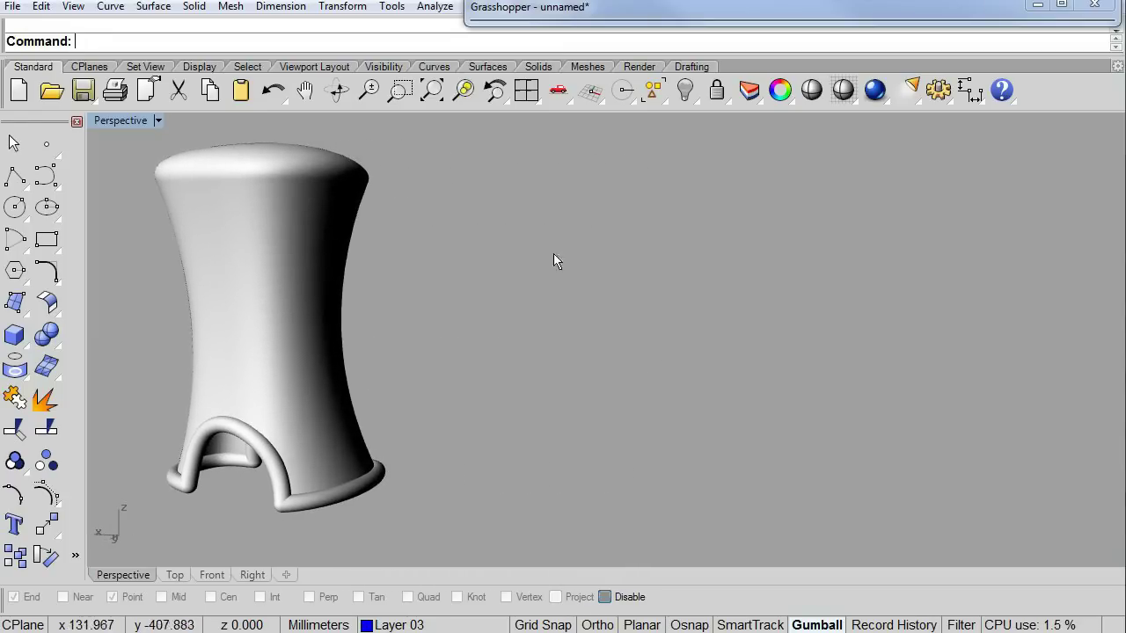
double_click(716, 18)
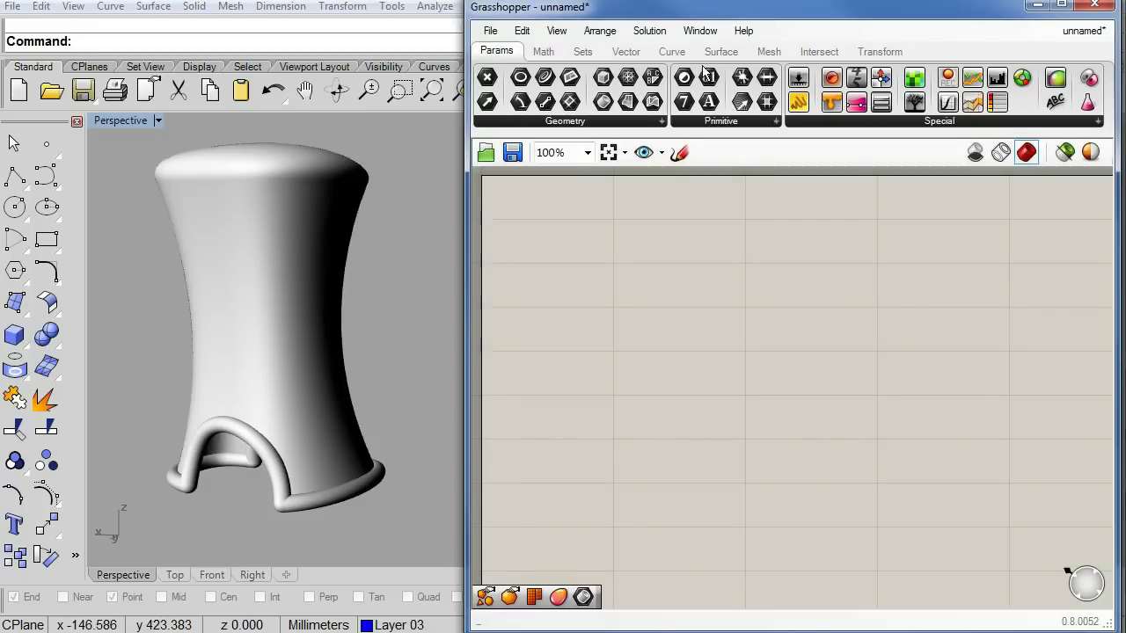
click(661, 120)
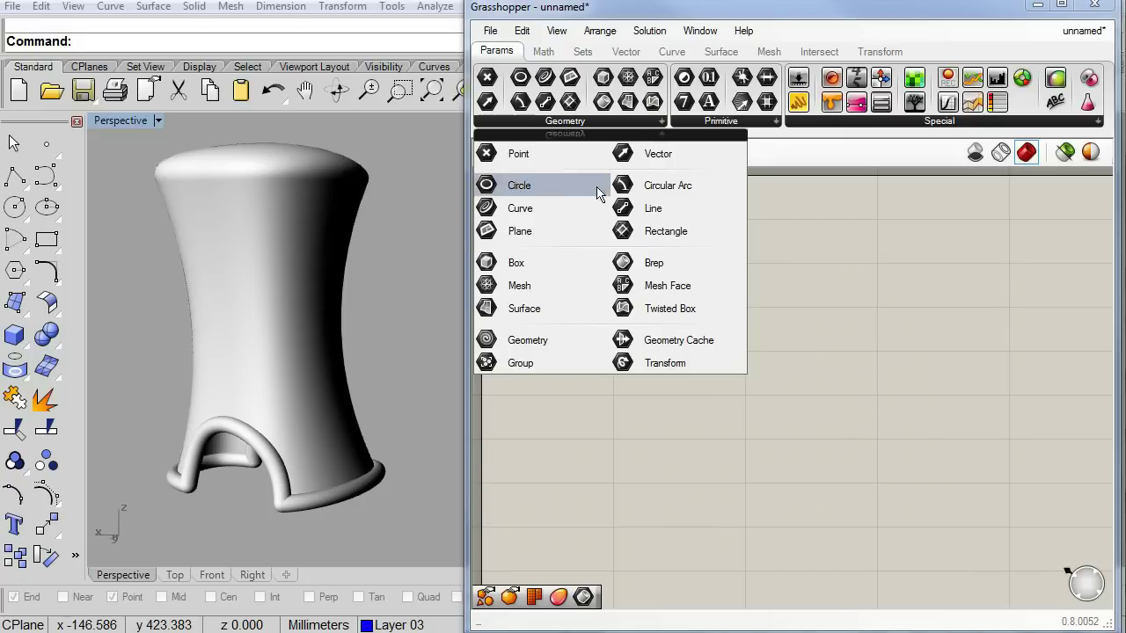
click(526, 339)
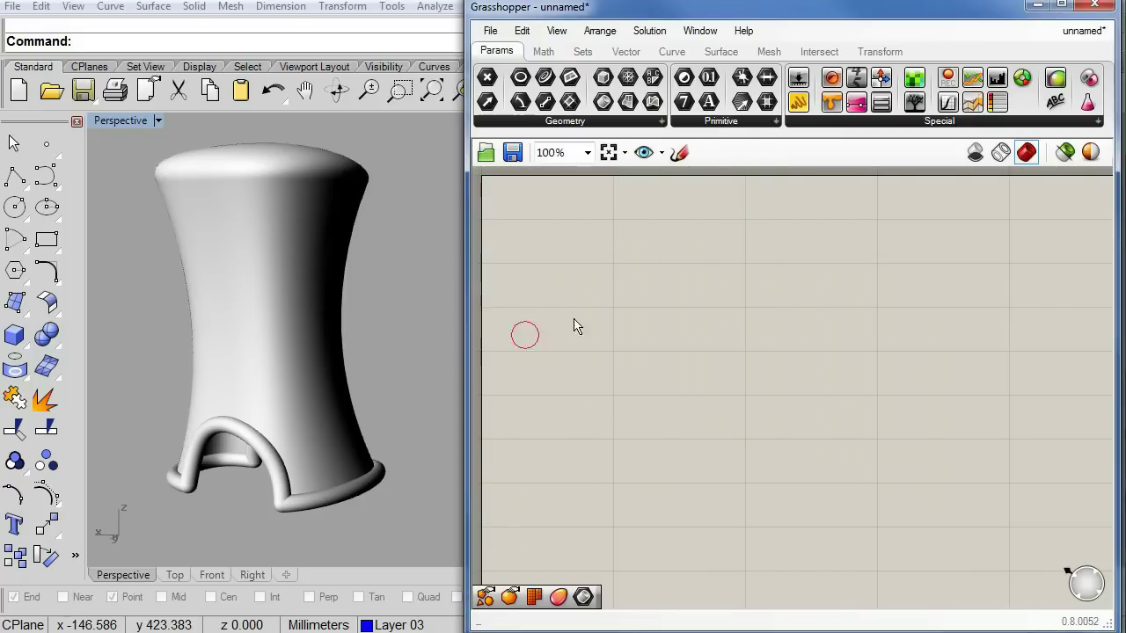
click(673, 243)
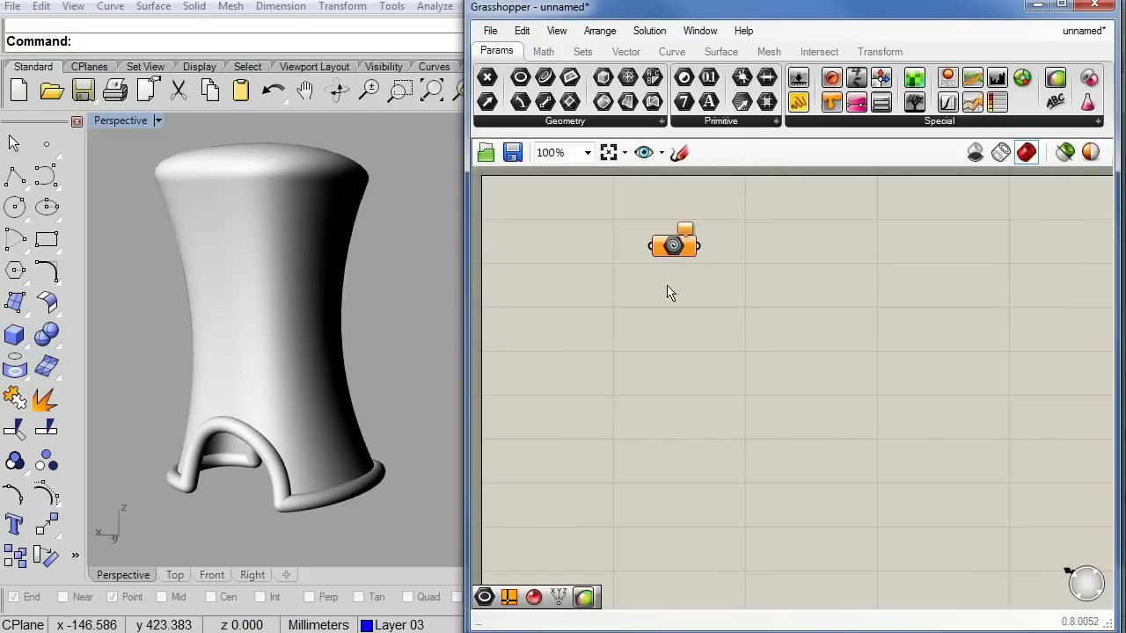
Rename the Geometry parameter as "Select Surface:".
click(668, 282)
scroll(663, 220, up, 2)
scroll(669, 230, up, 2)
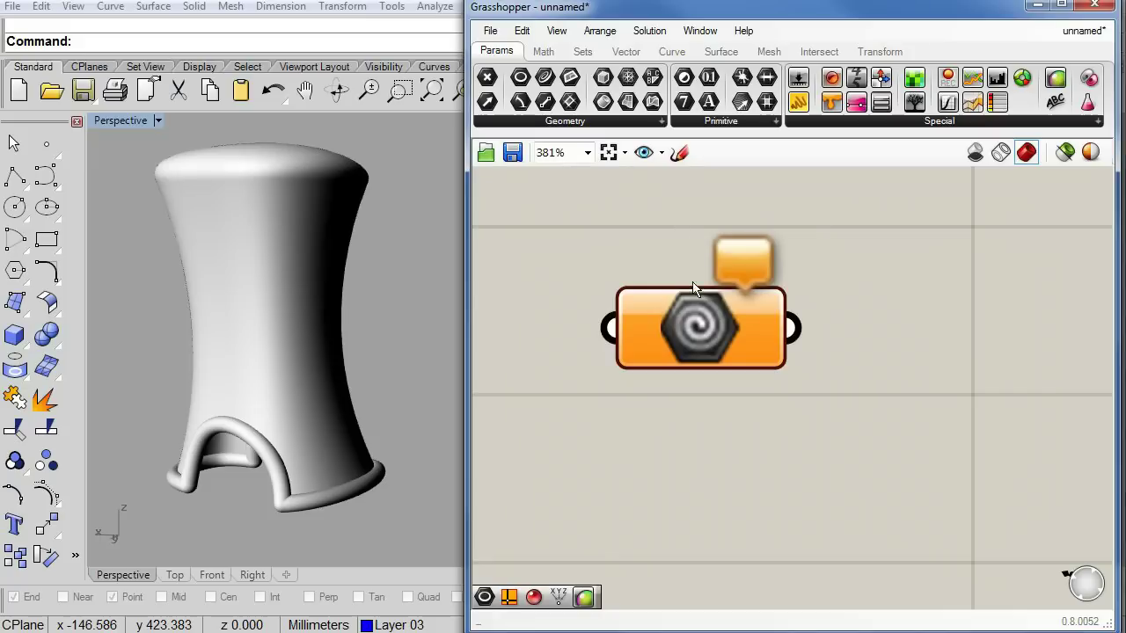
right_click(694, 318)
text(Select Surface:)
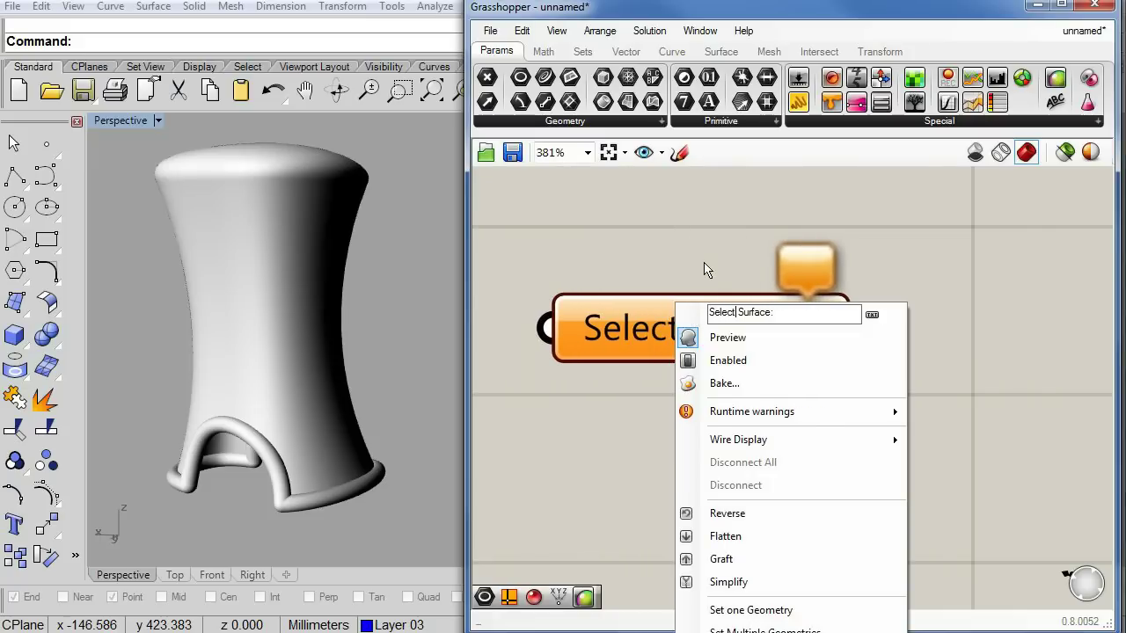
Reference the vase-shaped body in the Rhino model as the single geometry of the Select Surface parameter.
click(729, 610)
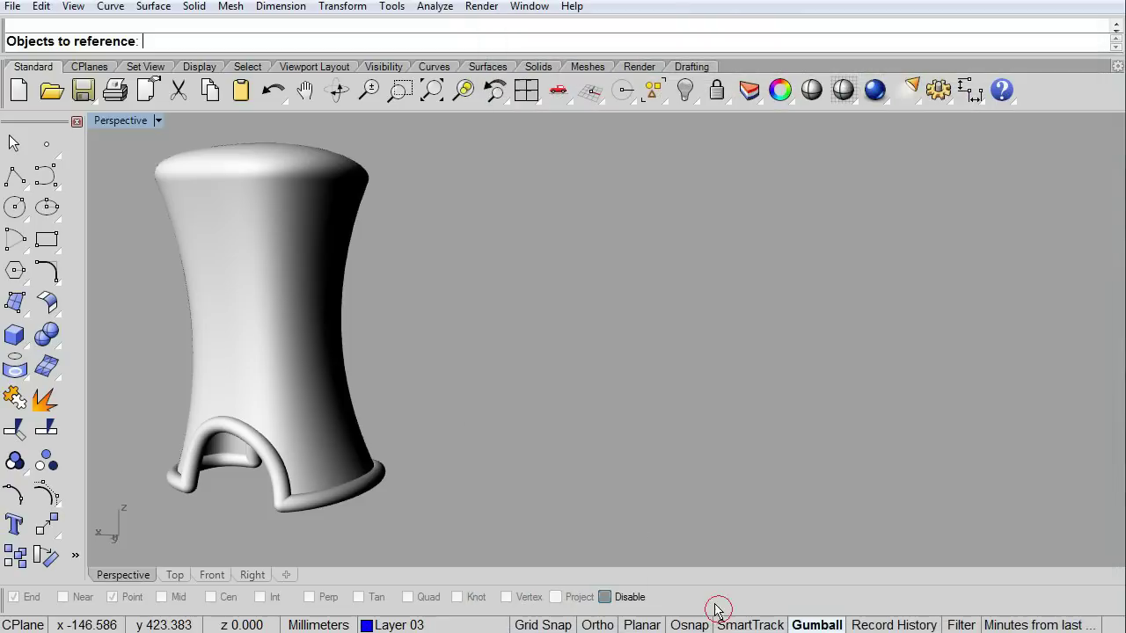
click(298, 300)
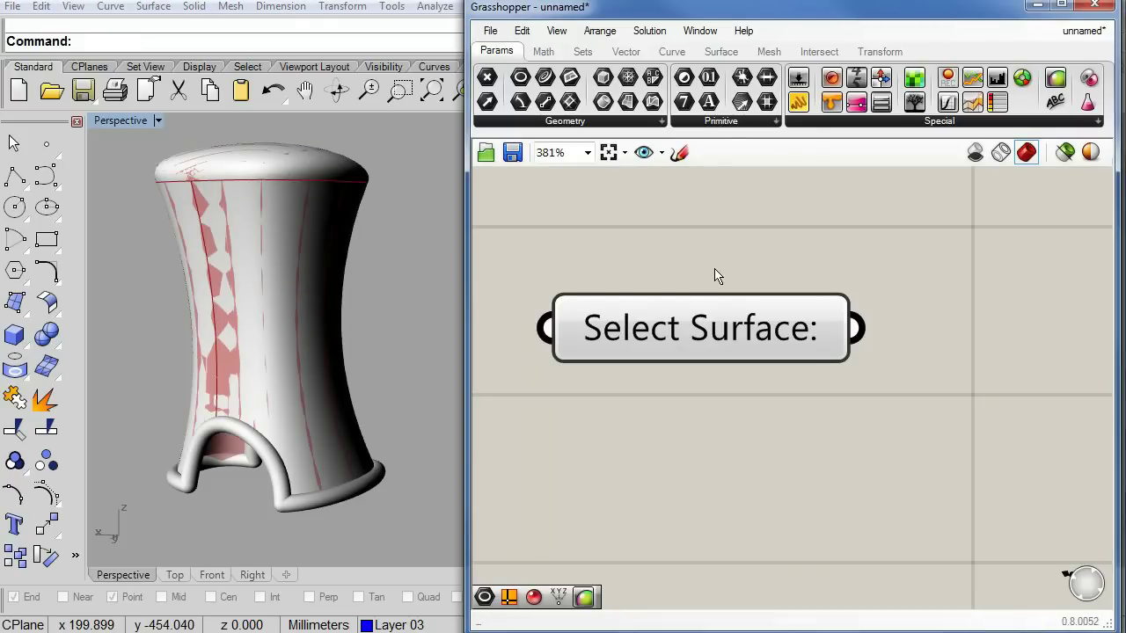
scroll(714, 273, down, 5)
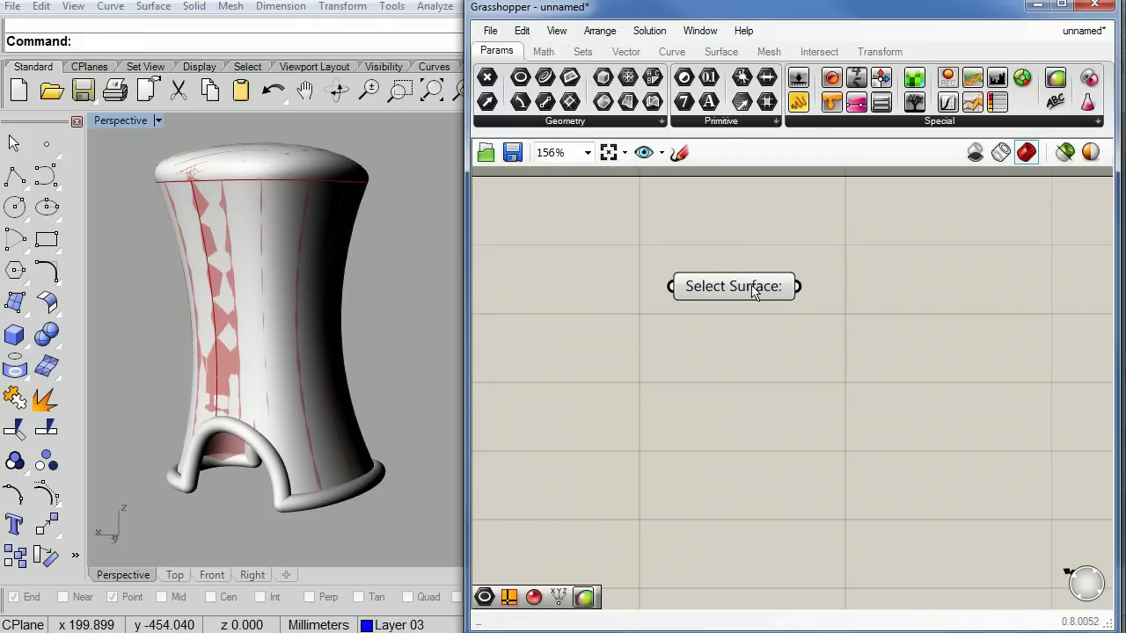
right_drag(742, 245, 717, 238)
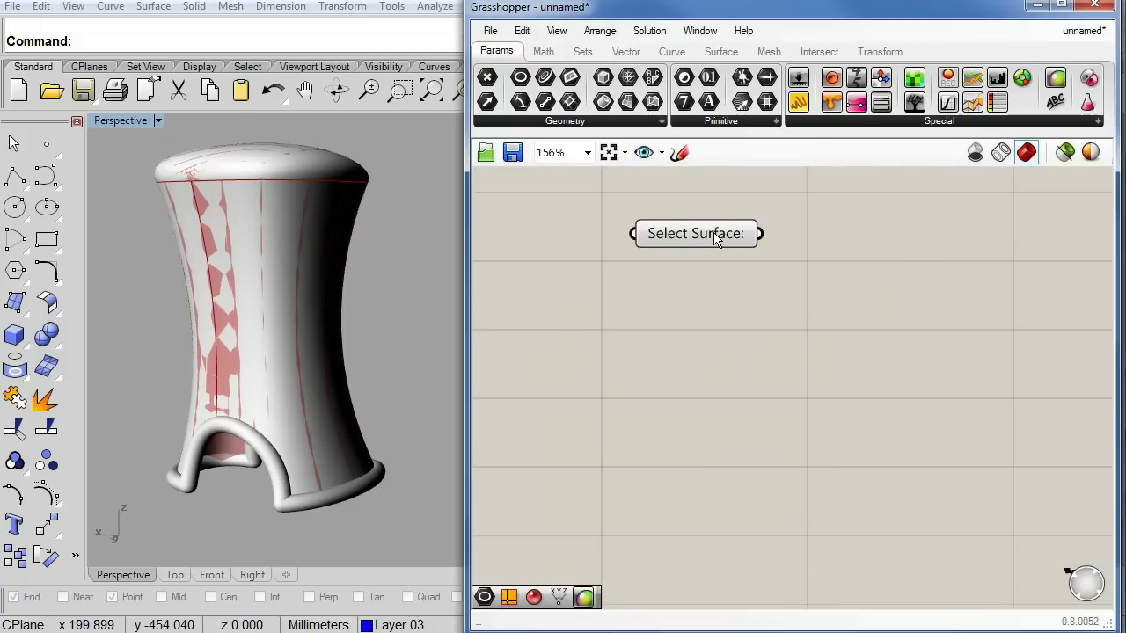
Hide the original vase-shaped body in Rhino, leaving its Grasshopper preview and the edge trim.
double_click(697, 13)
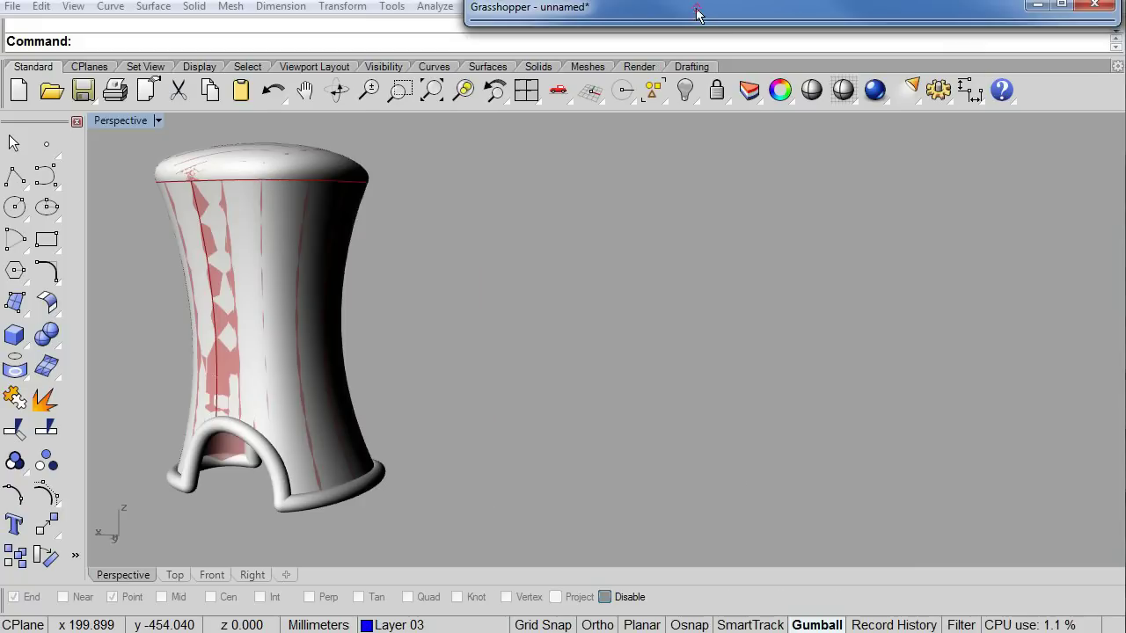
click(284, 219)
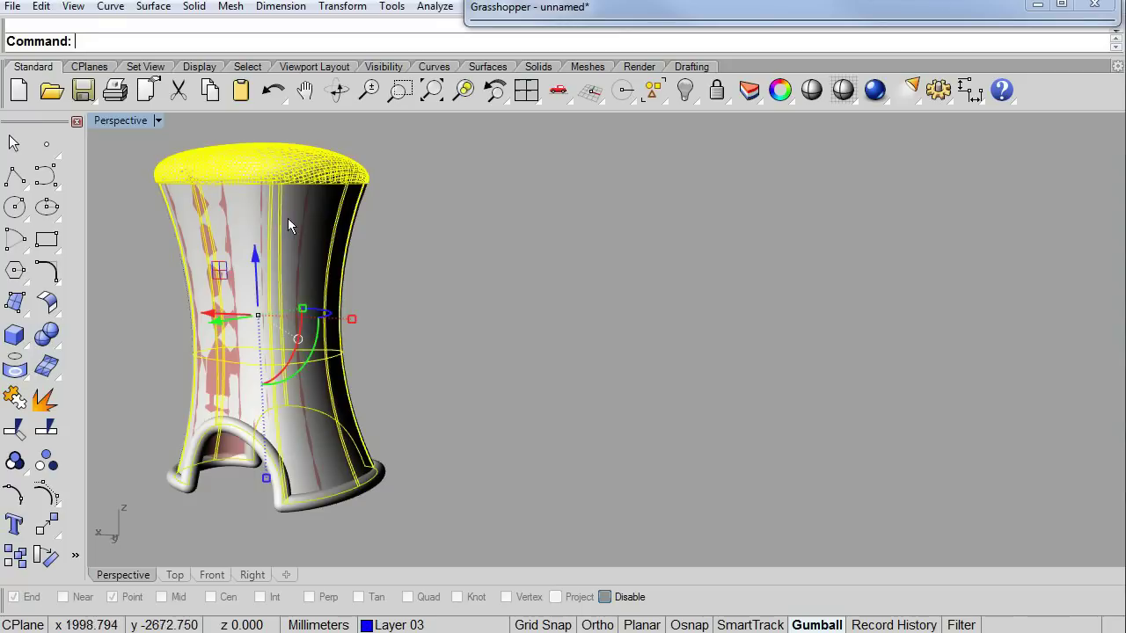
click(687, 94)
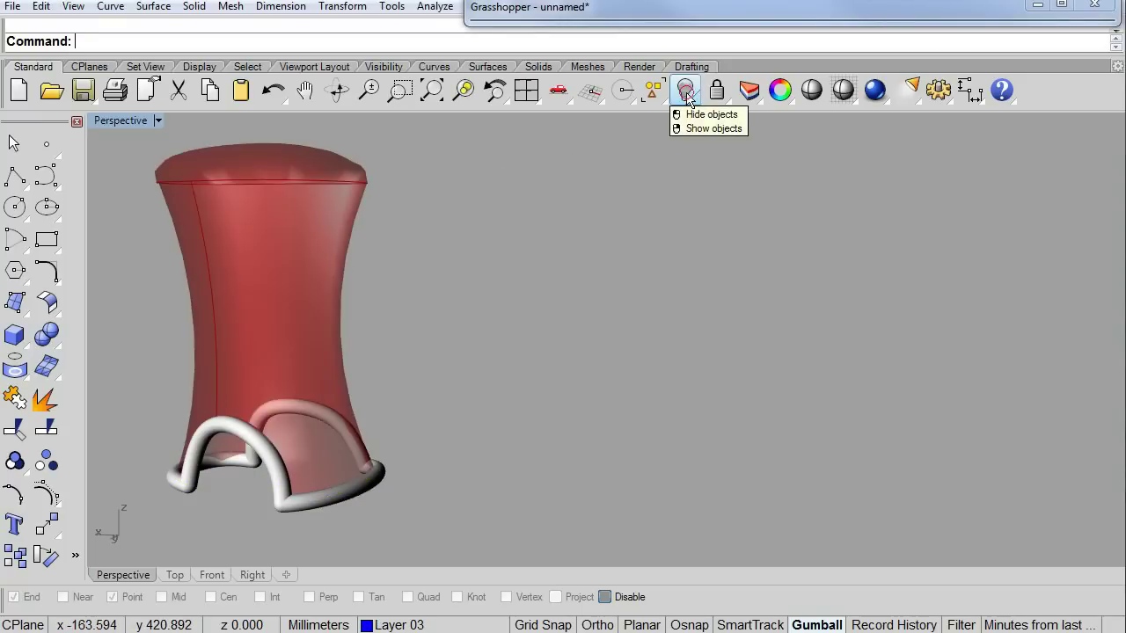
Return to Grasshopper and place a Value List below the Select Surface parameter.
double_click(677, 17)
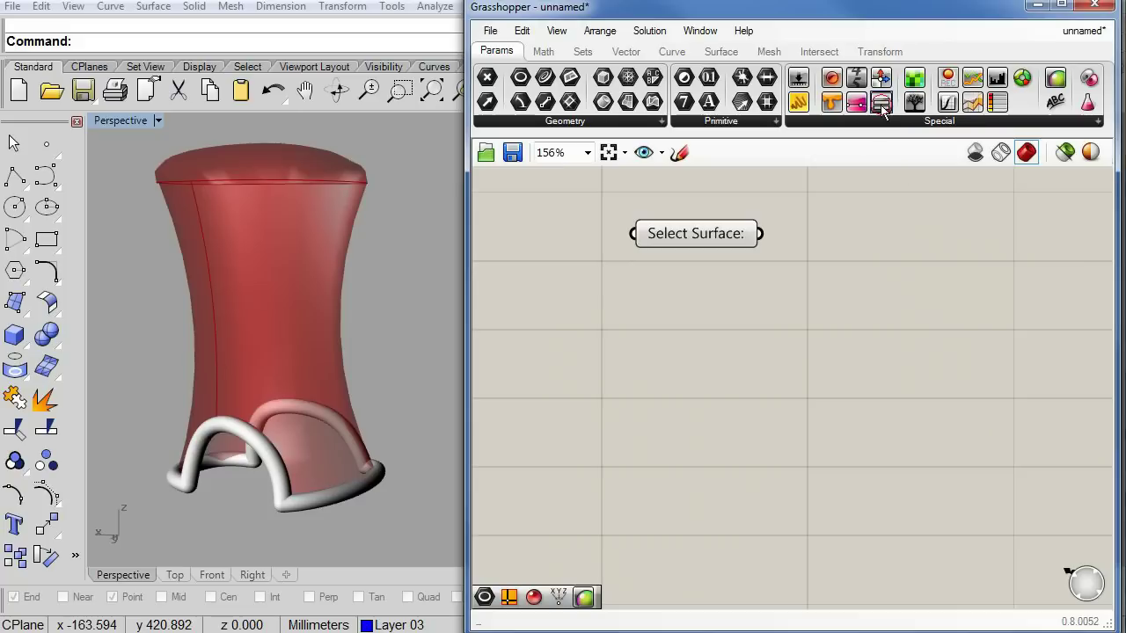
click(694, 310)
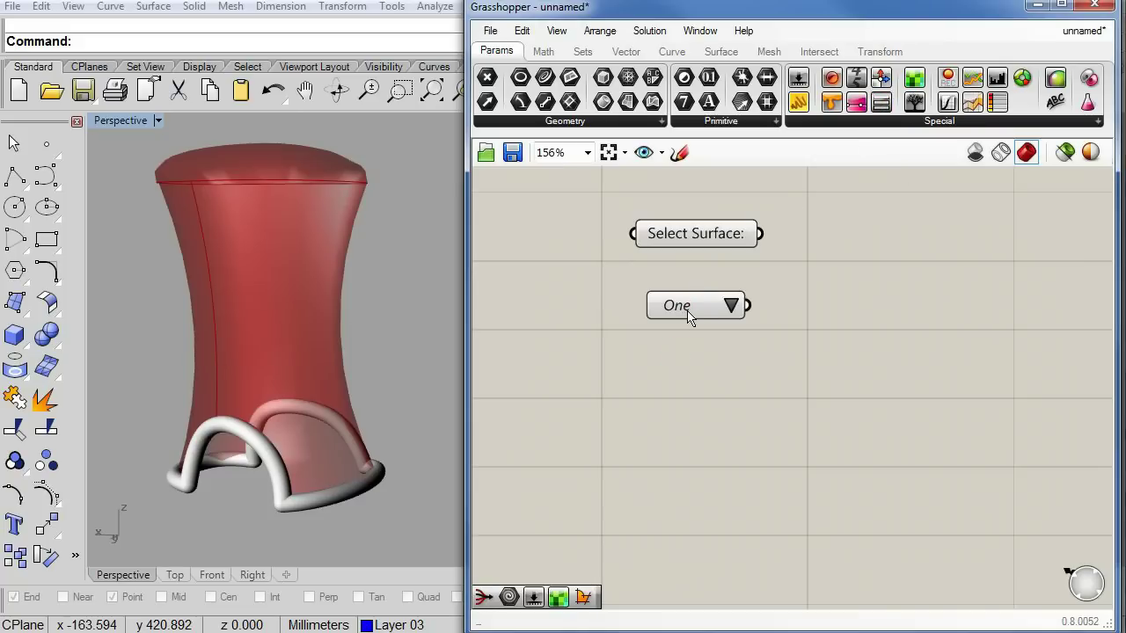
scroll(663, 362, up, 2)
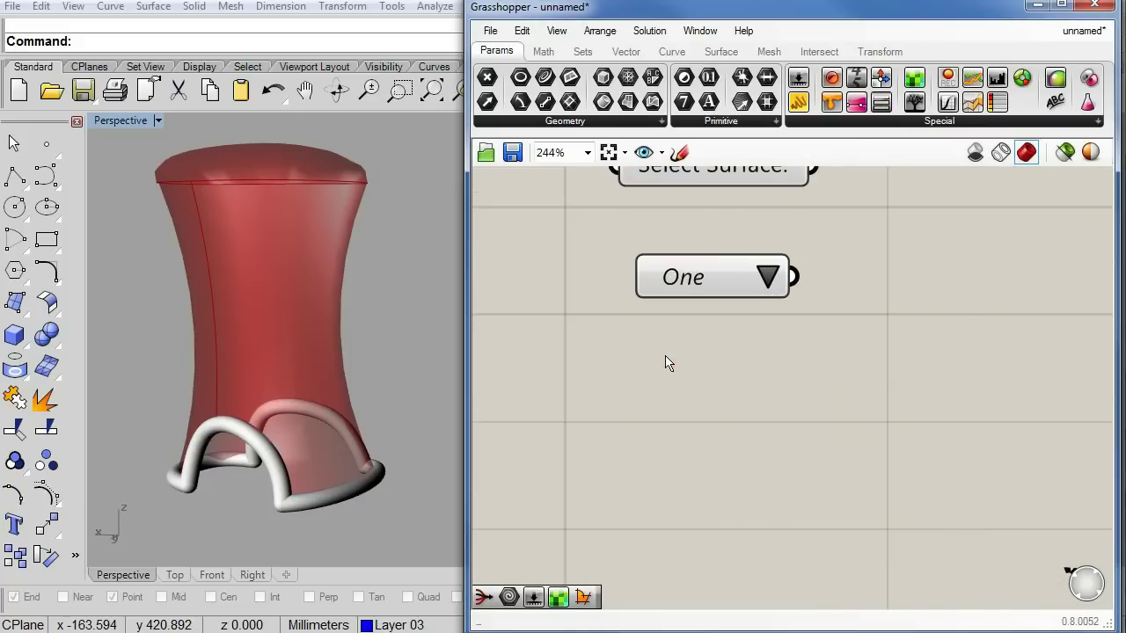
Replace the Value List's default constants with Color 1 = 0, Color 2 = 1 and Color 3 = 2.
right_click(711, 272)
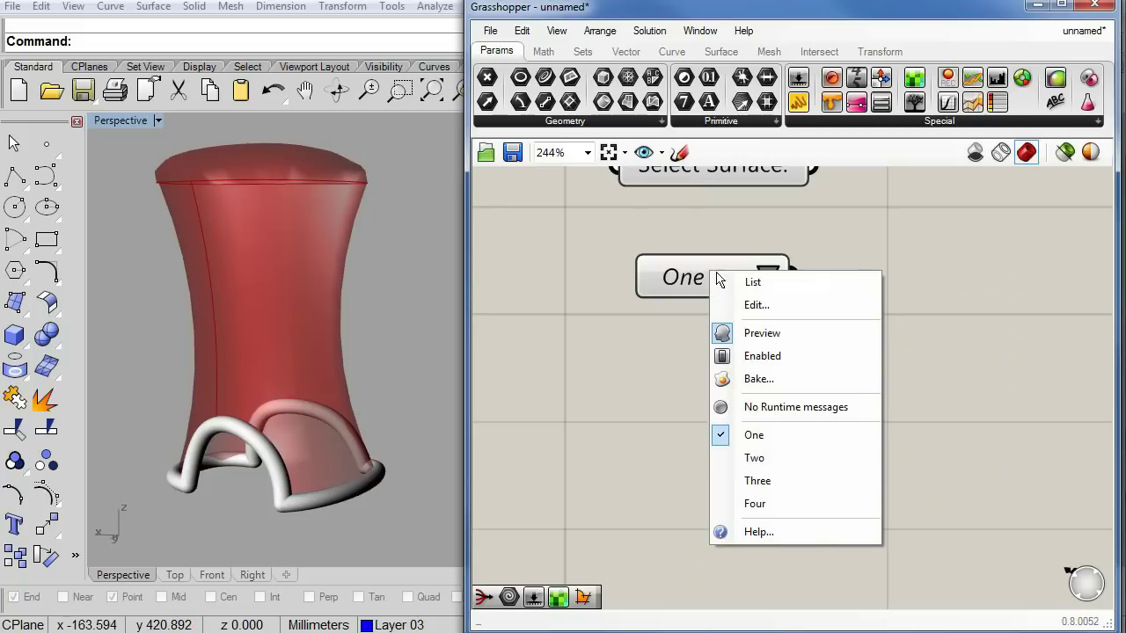
click(752, 306)
drag(652, 263, 510, 210)
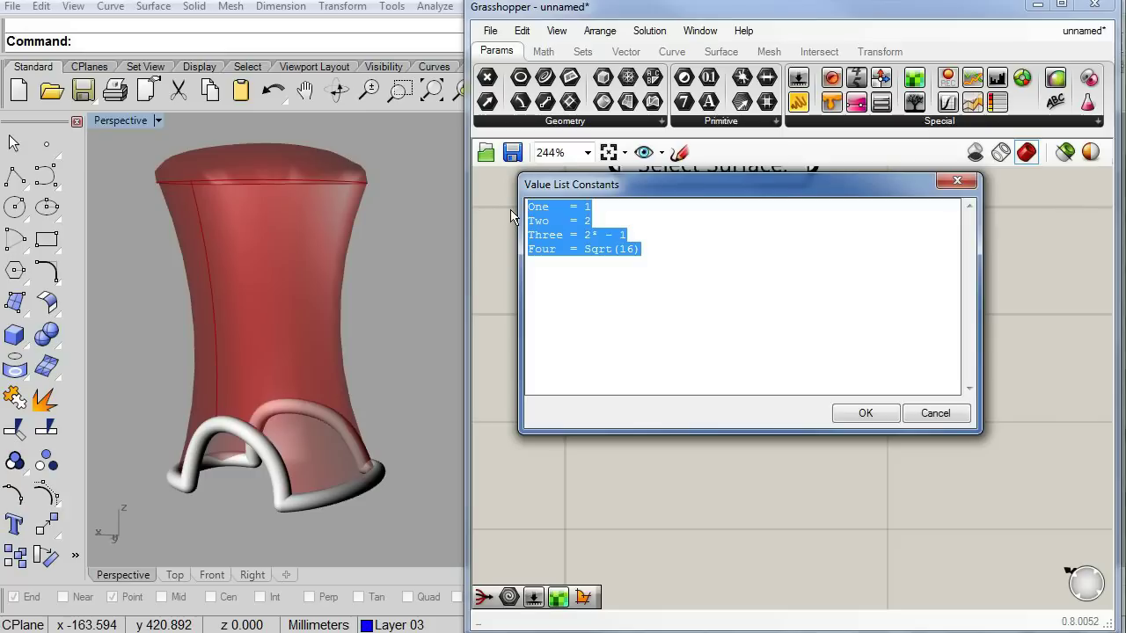
text(Color =)
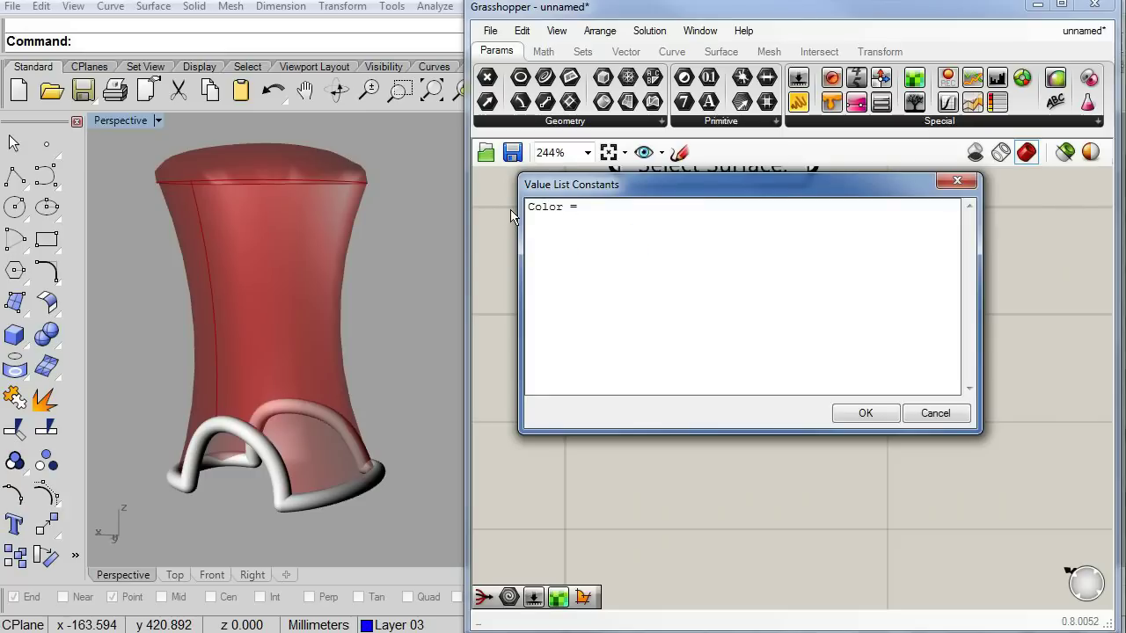
key(BackSpace)
key(BackSpace)
text(1 = 0)
key(Return)
text(Color 2 = 1)
key(Return)
text(Color 3 = 2)
Relabel the three constants as Blue 1, Red 2 and Green 3, align them with spaces, and accept the list.
drag(560, 211, 528, 213)
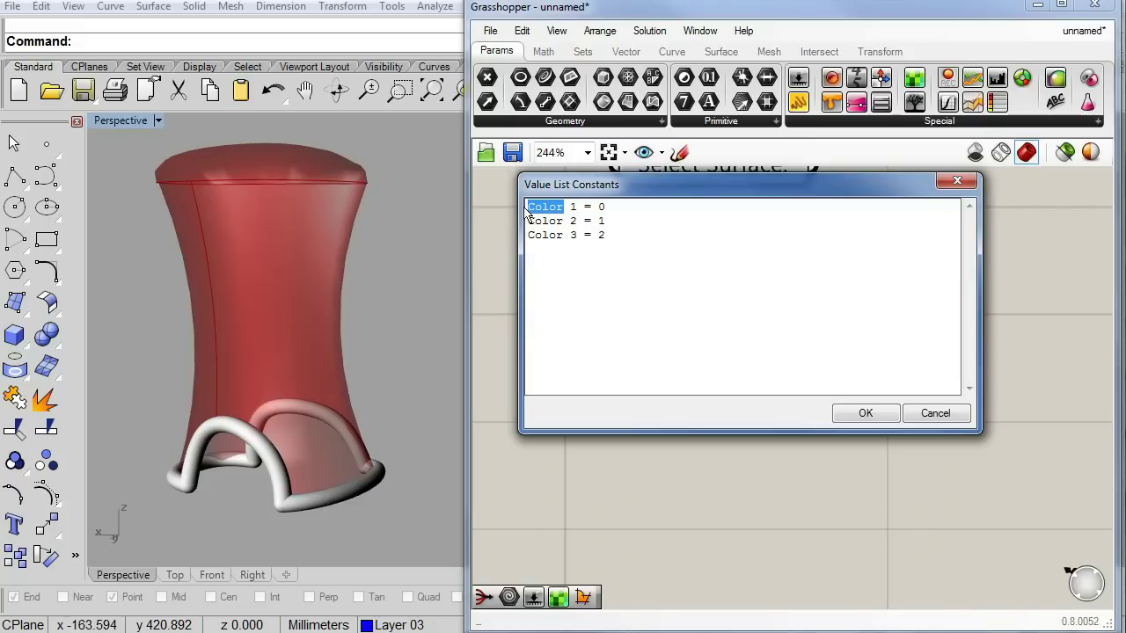
text(Blue)
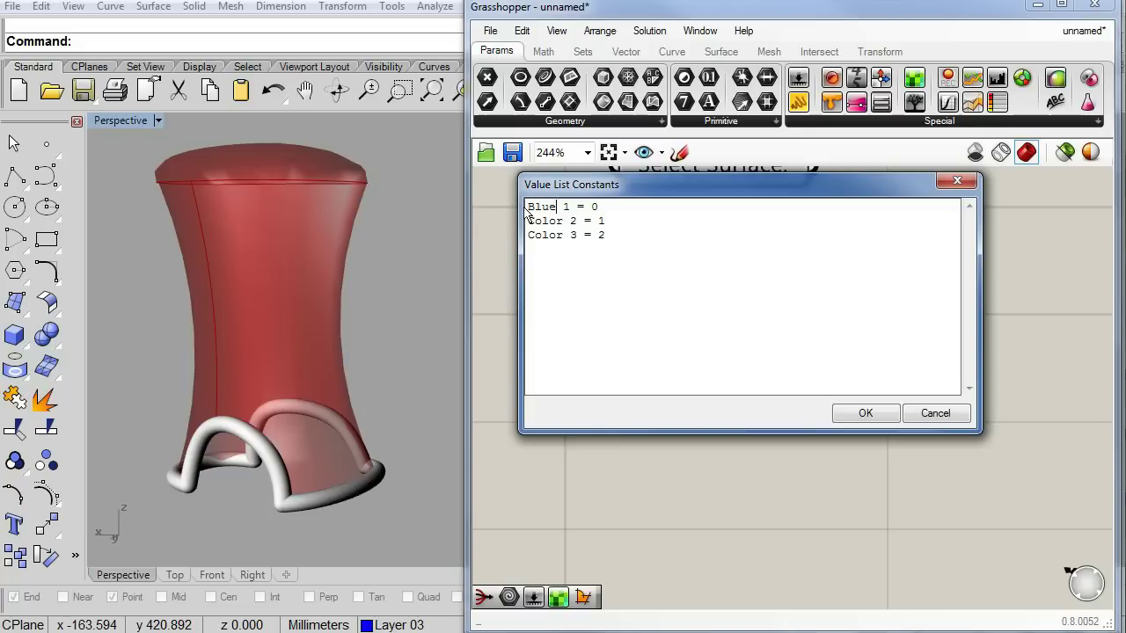
drag(563, 220, 524, 225)
text(Red)
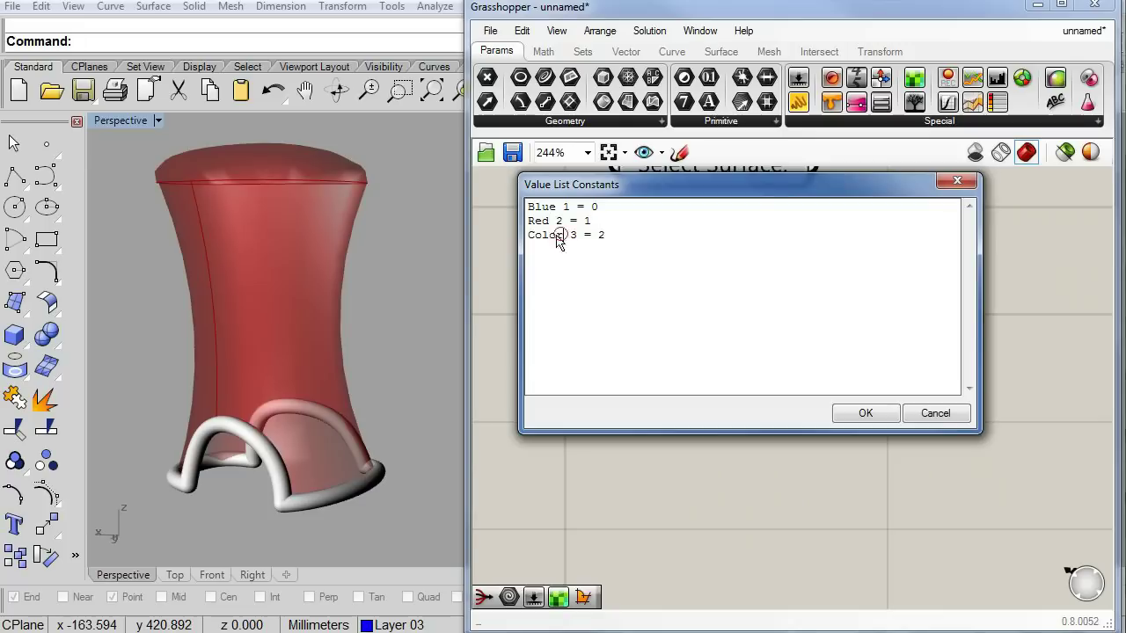
drag(564, 235, 519, 239)
text(Green)
click(557, 220)
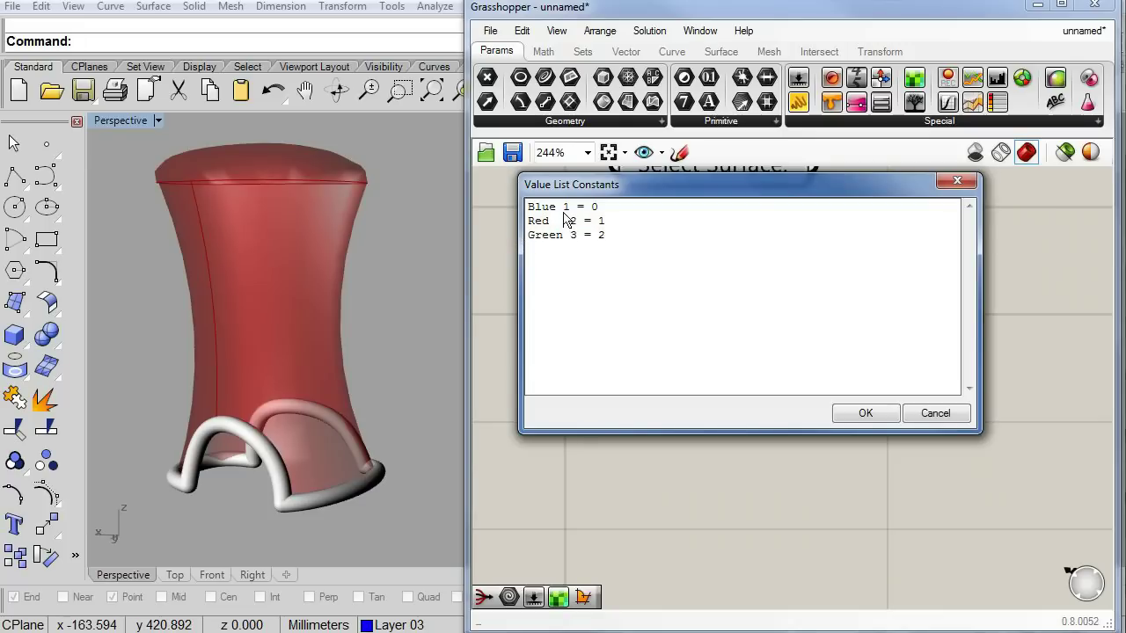
click(557, 207)
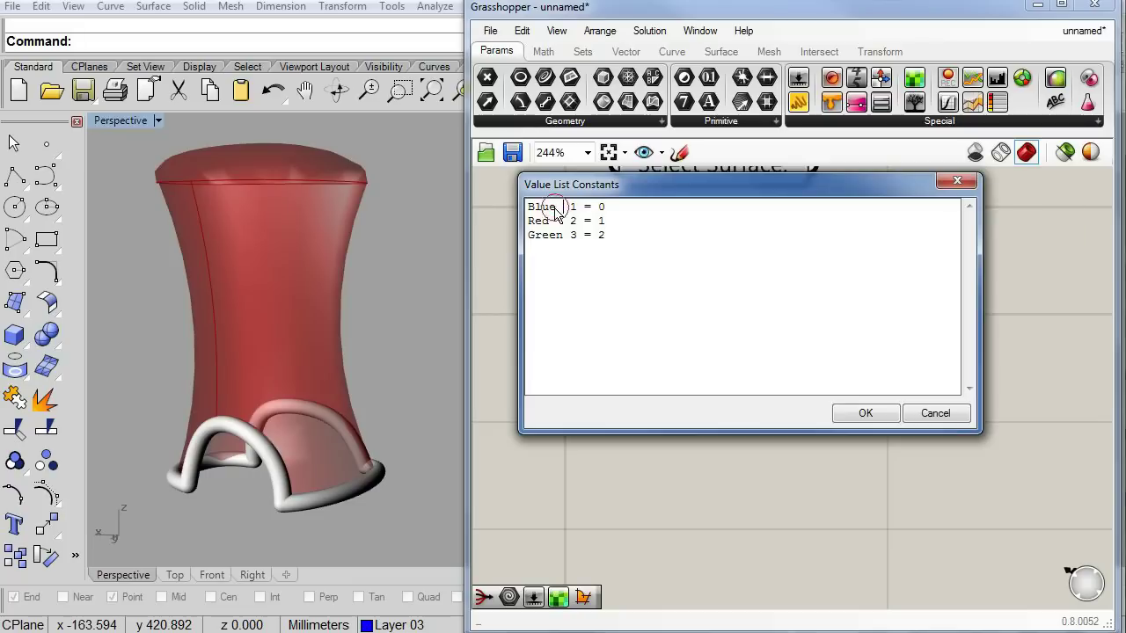
click(854, 413)
Name the Value List "Color:" and move it closer beneath the Select Surface parameter.
right_click(683, 274)
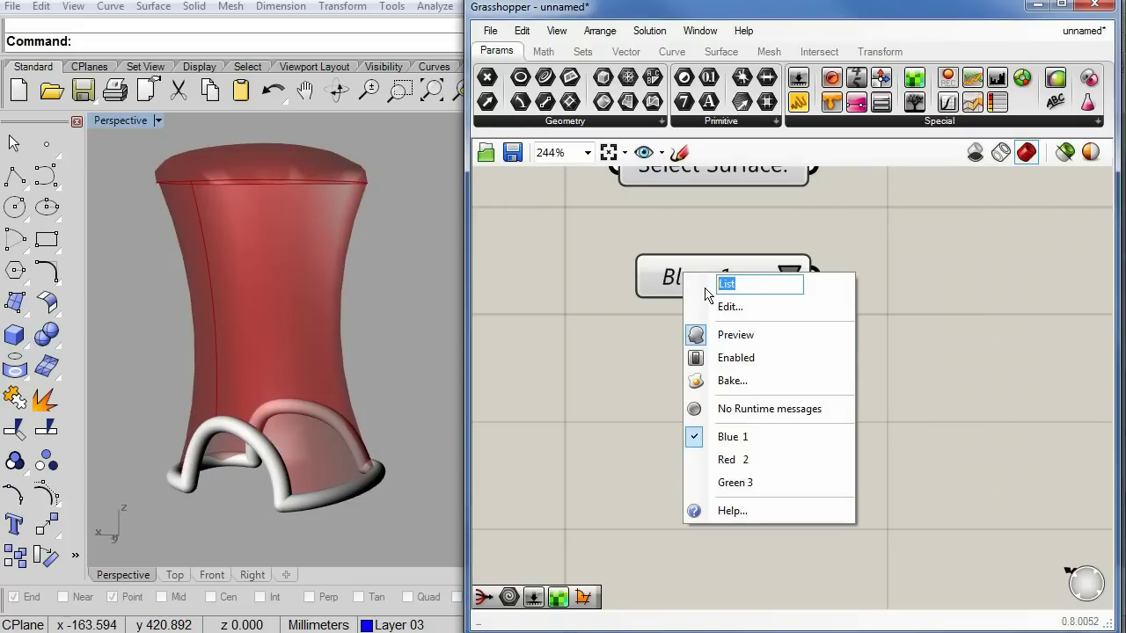
text(Col)
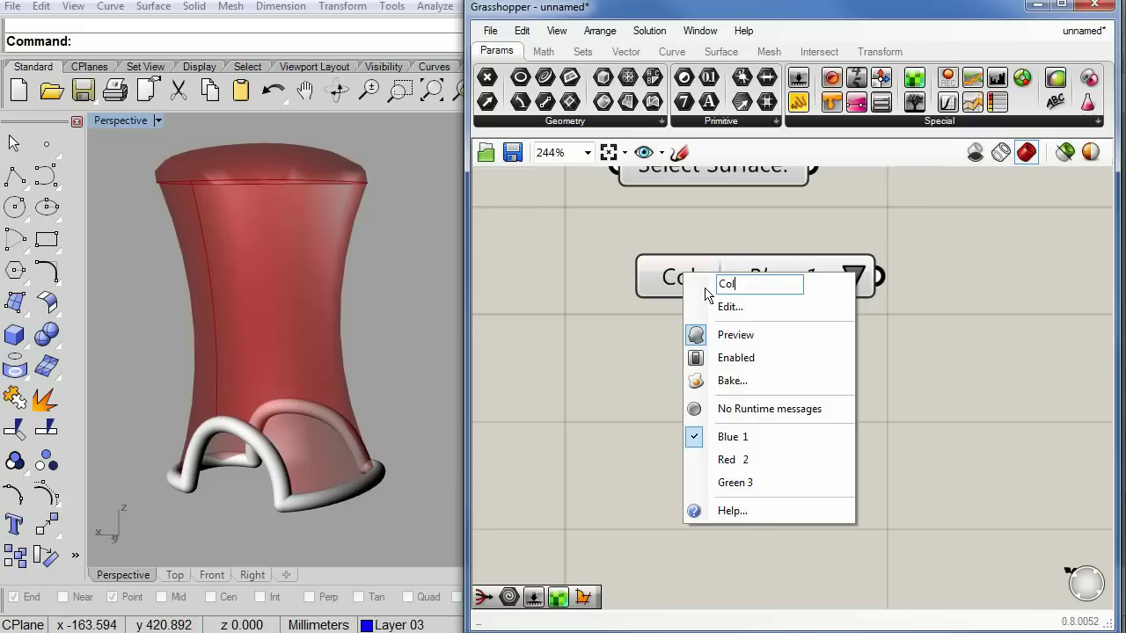
text(or:)
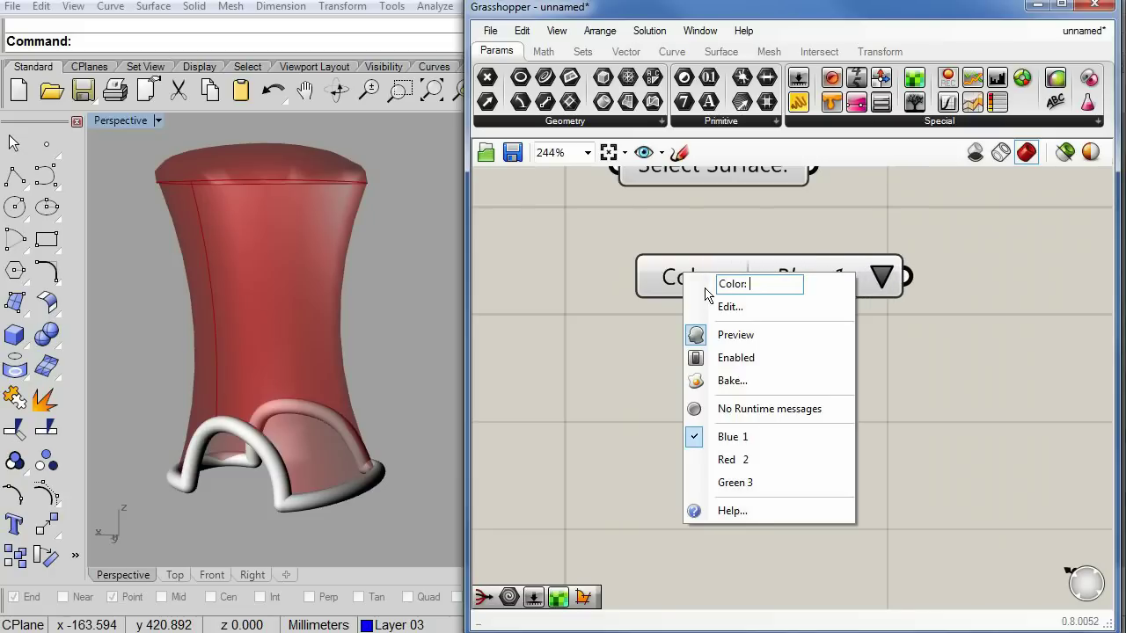
click(908, 391)
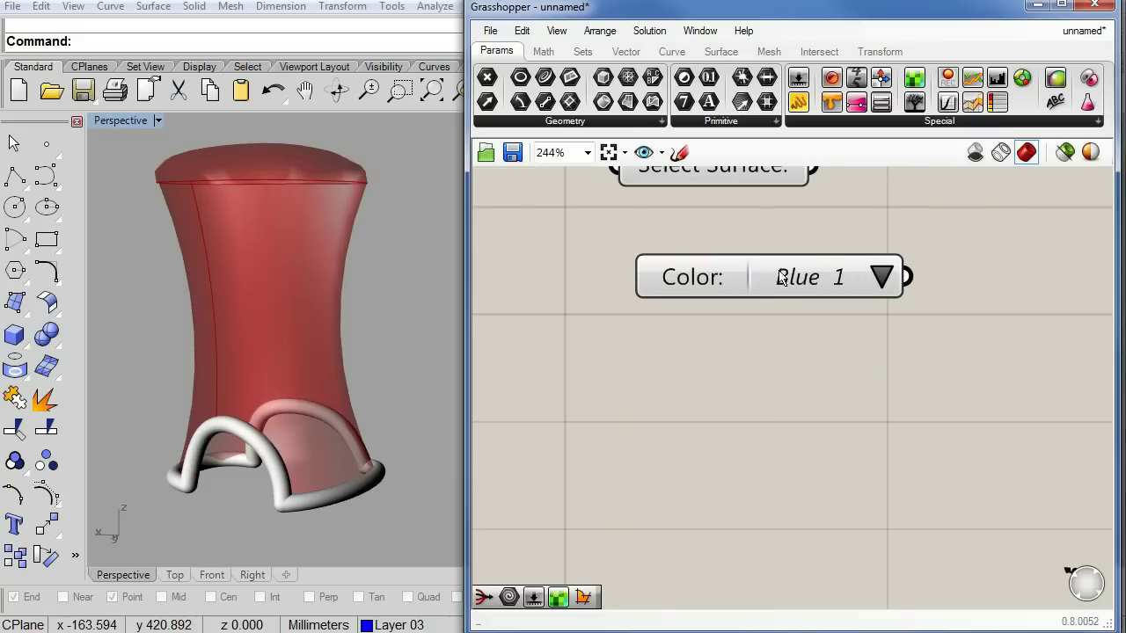
drag(768, 275, 736, 252)
click(726, 322)
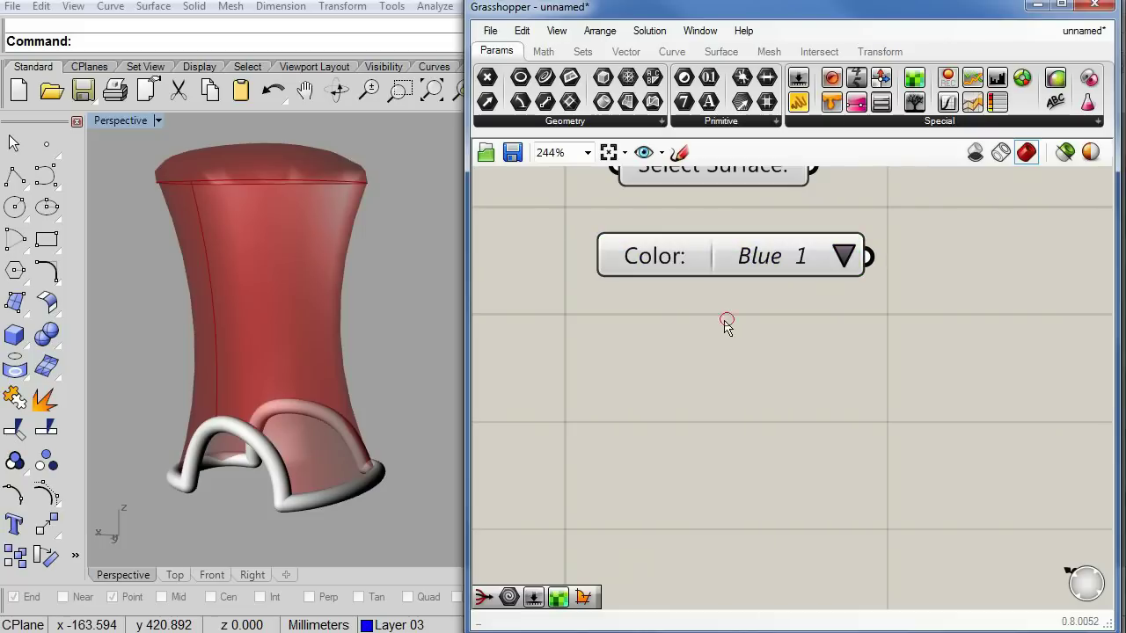
scroll(726, 321, down, 2)
mouse_move(740, 283)
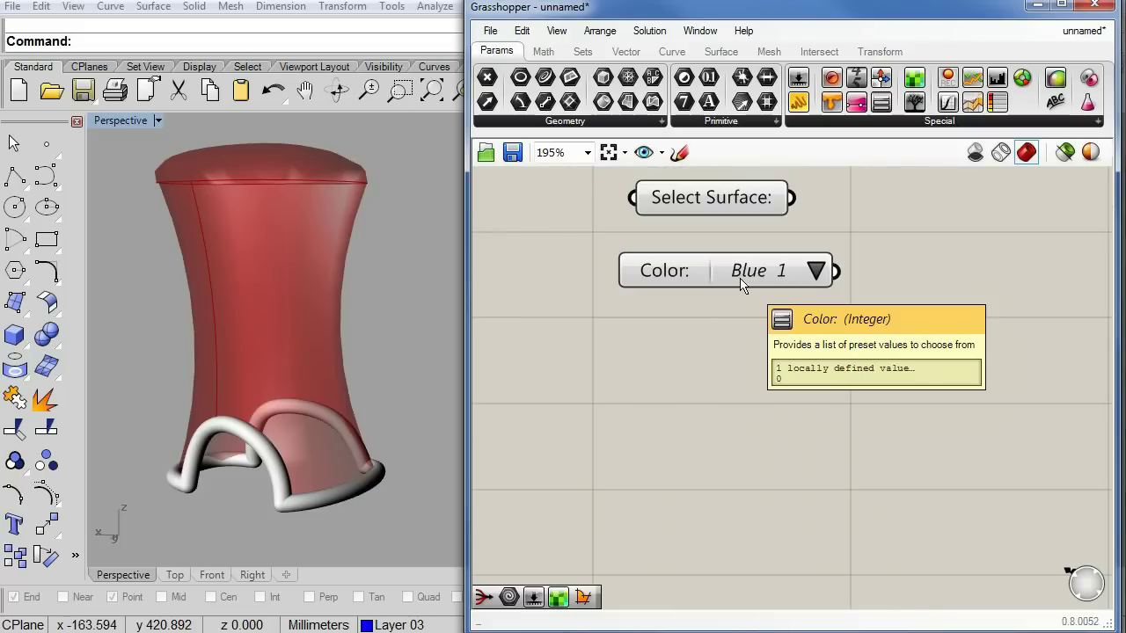
click(820, 278)
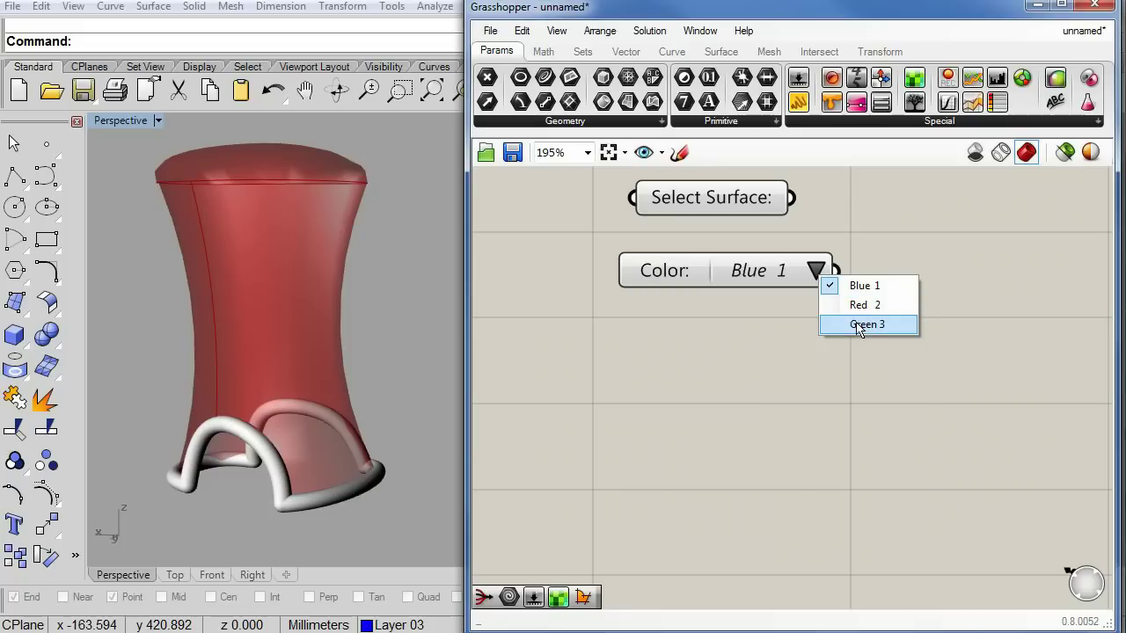
click(776, 351)
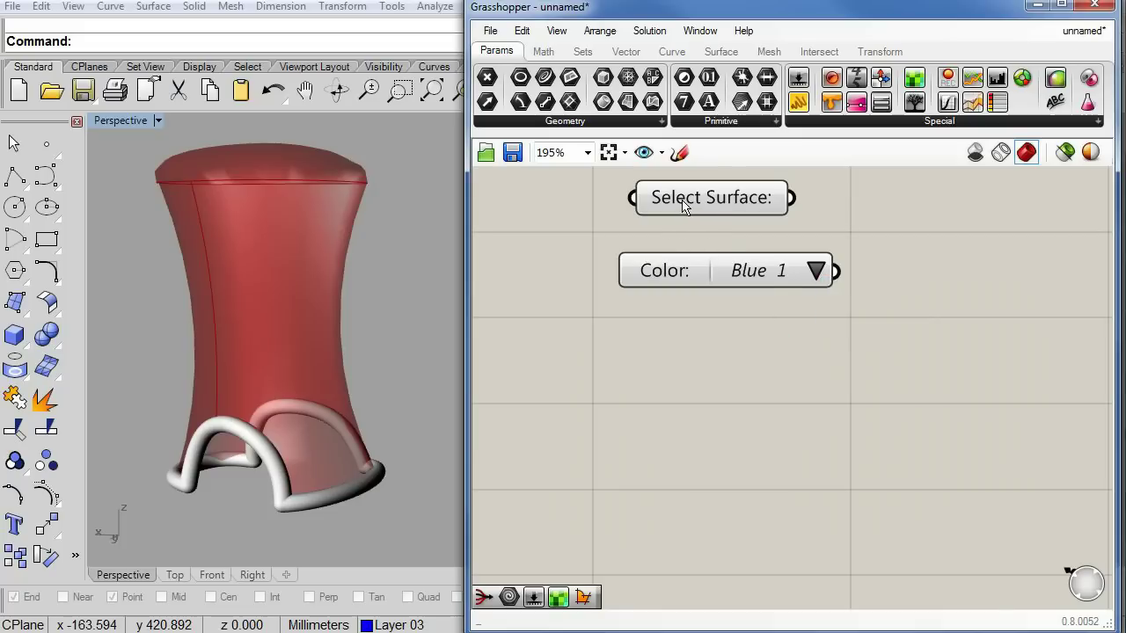
Place a Colour Swatch on the canvas below the Color value list.
mouse_move(677, 276)
right_drag(942, 329, 899, 329)
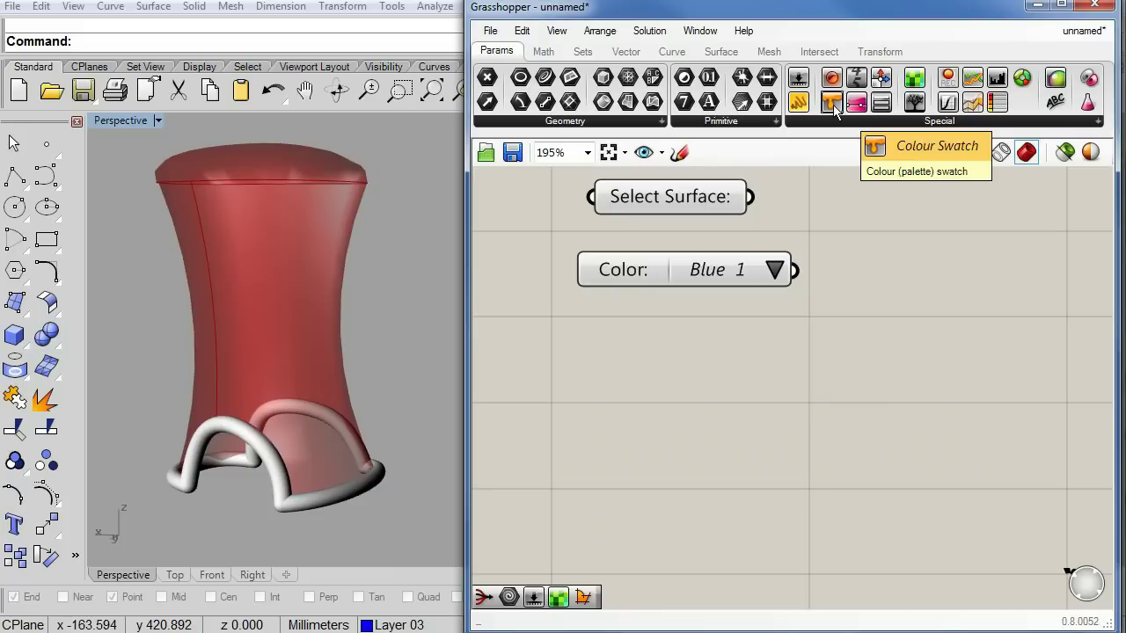
drag(833, 108, 687, 351)
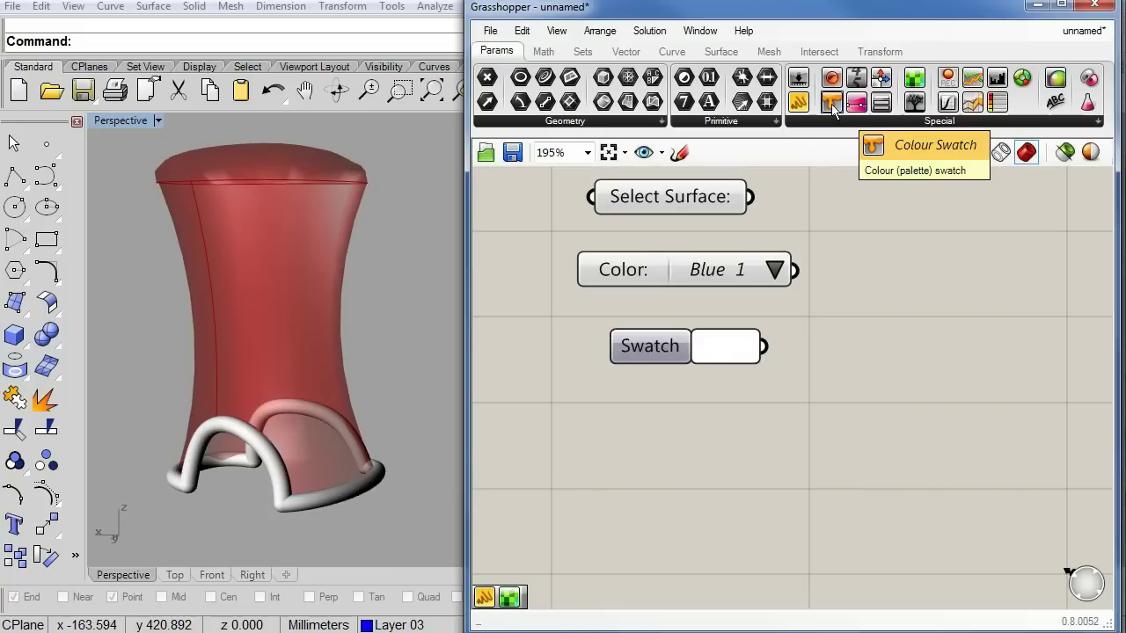
Add two more Colour Swatches and line them up in a column beneath the first swatch.
click(682, 430)
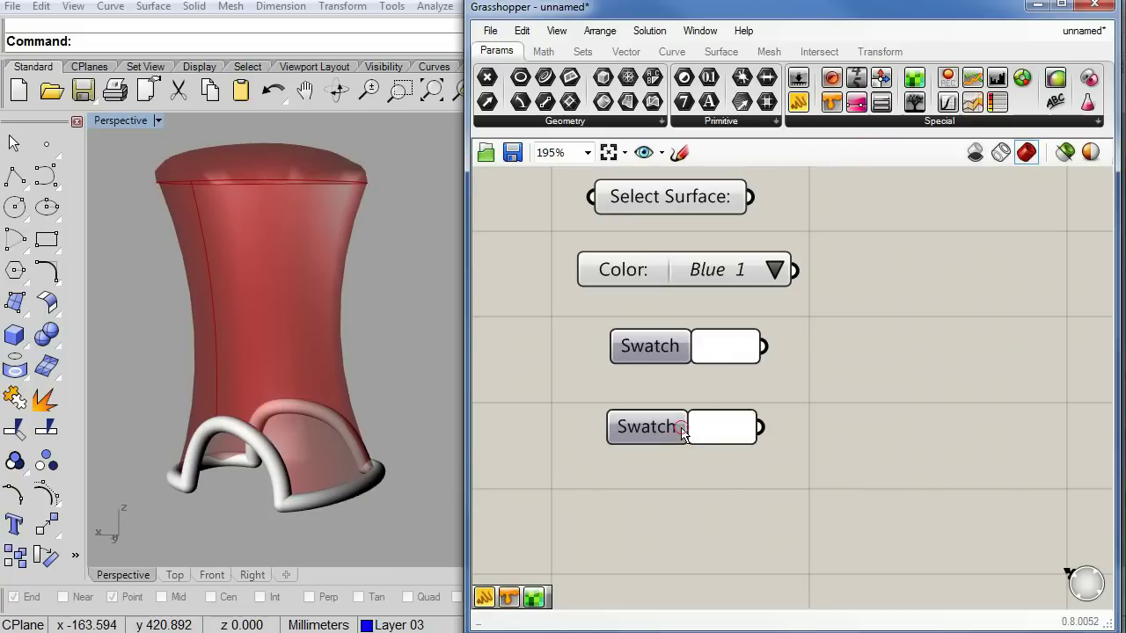
drag(655, 430, 661, 402)
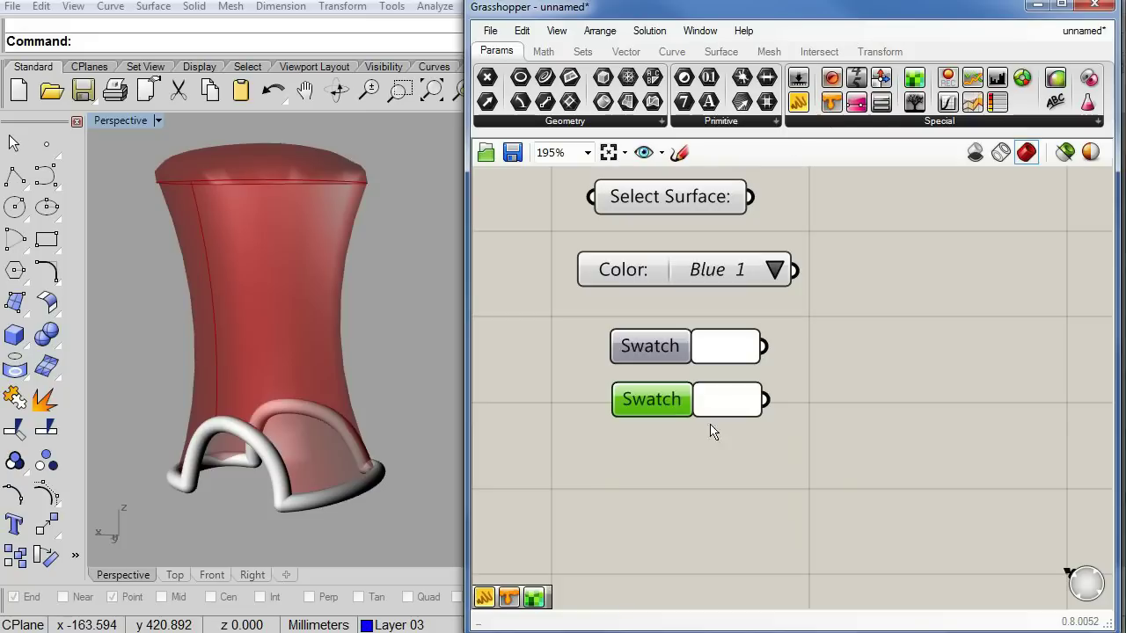
click(648, 468)
drag(648, 468, 655, 455)
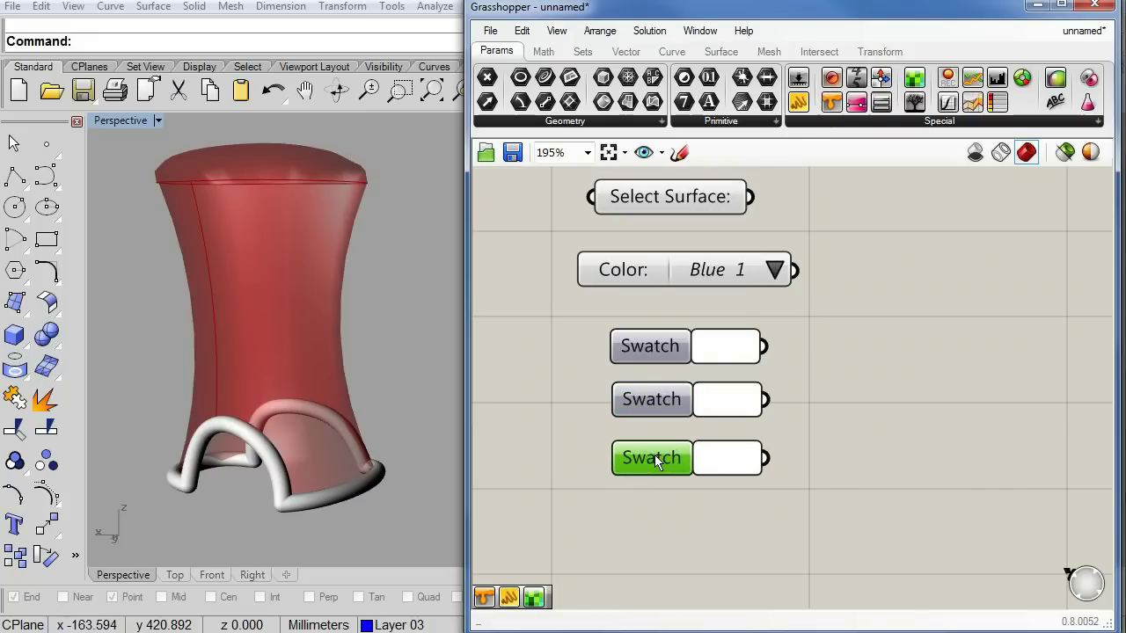
Set the first Colour Swatch to red with hue 0°, saturation 85 and value 90.
right_click(719, 343)
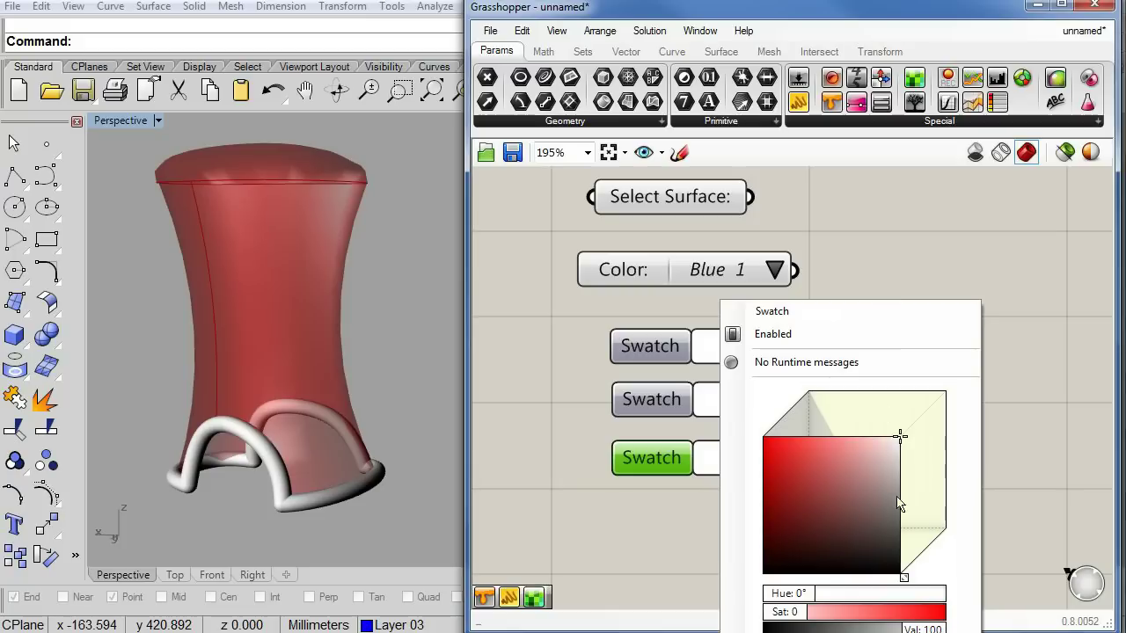
click(783, 450)
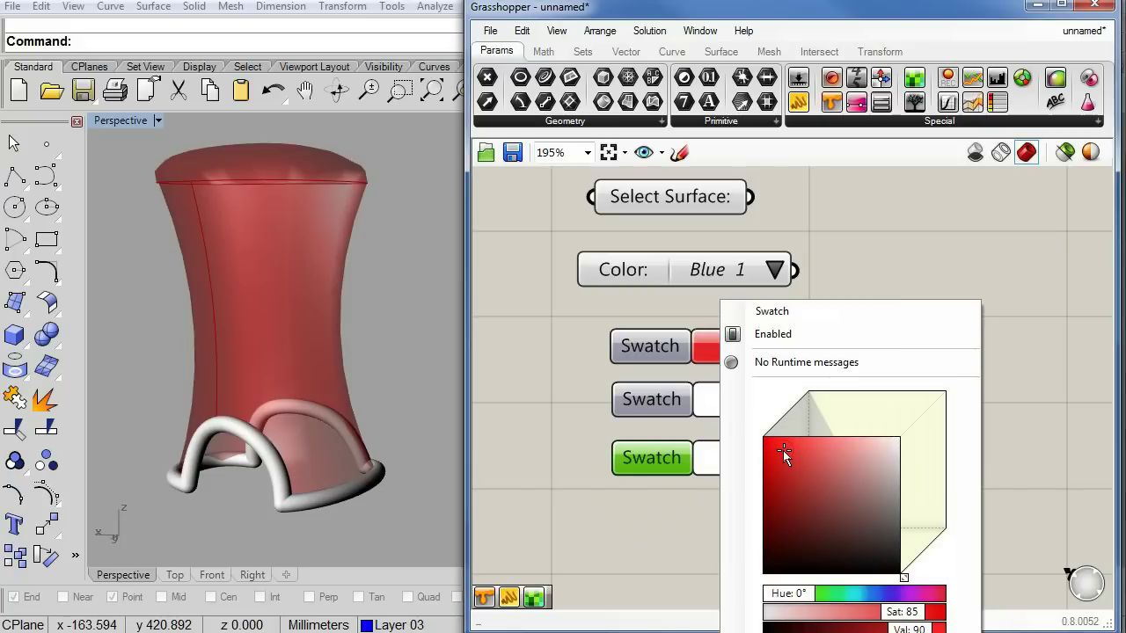
click(689, 517)
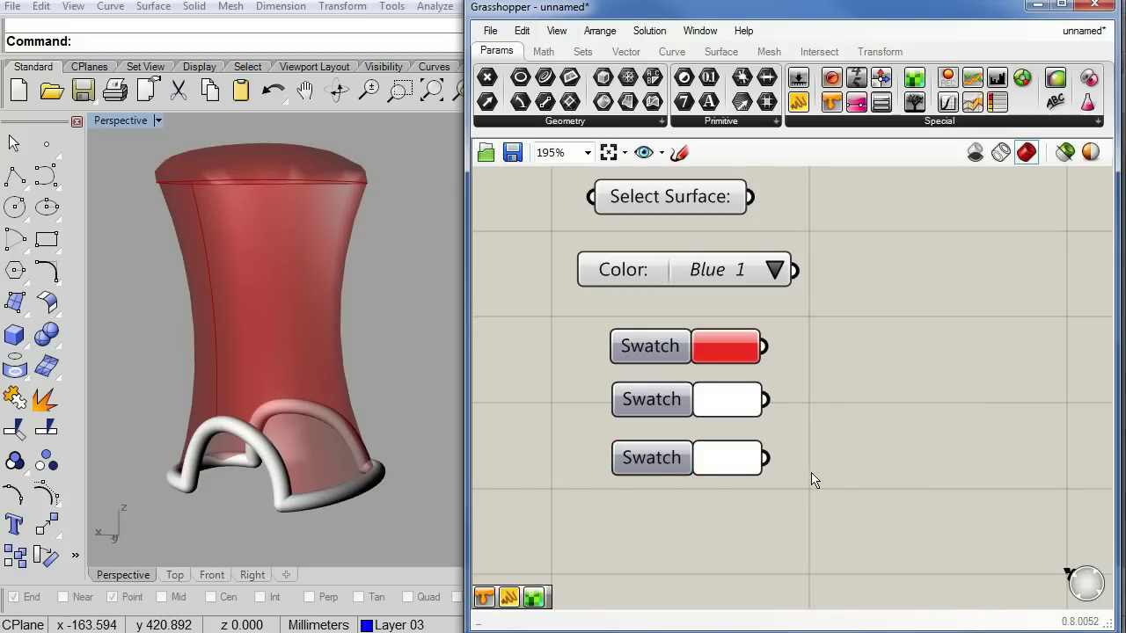
Set the second Colour Swatch to a bright green with hue 107°.
right_drag(813, 479, 804, 327)
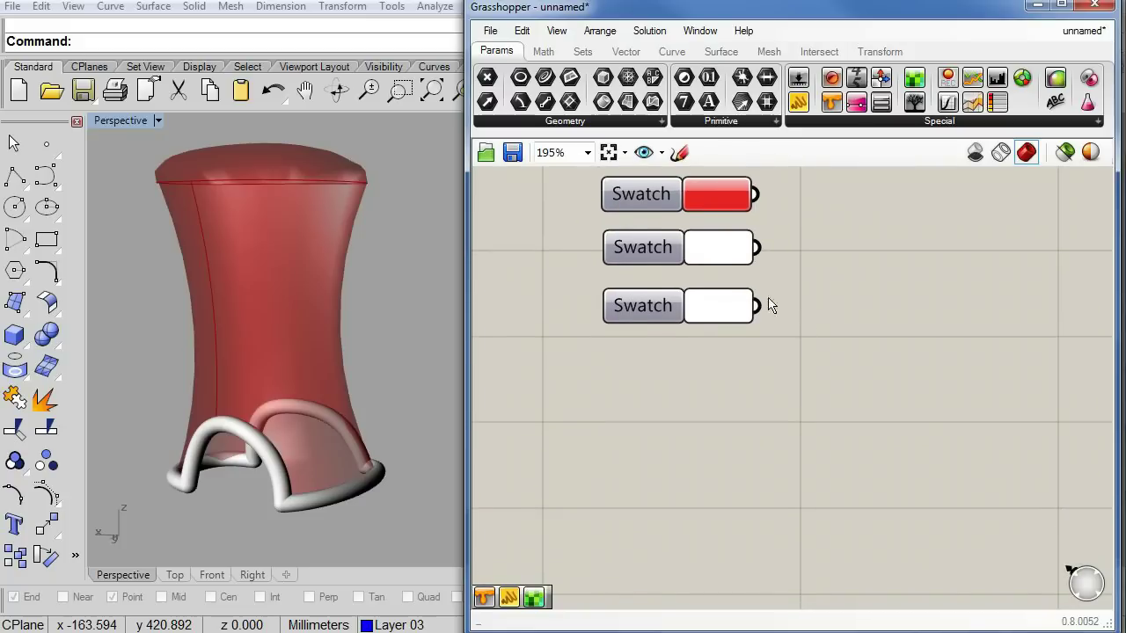
right_click(717, 257)
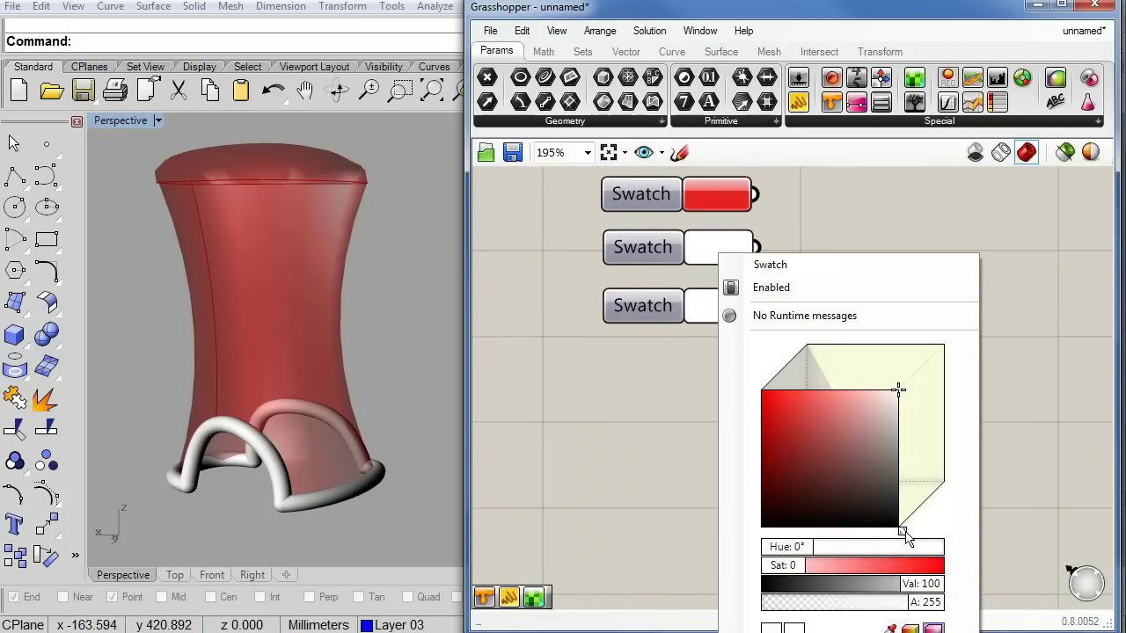
mouse_move(901, 531)
mouse_down()
mouse_move(923, 510)
mouse_move(912, 516)
mouse_up()
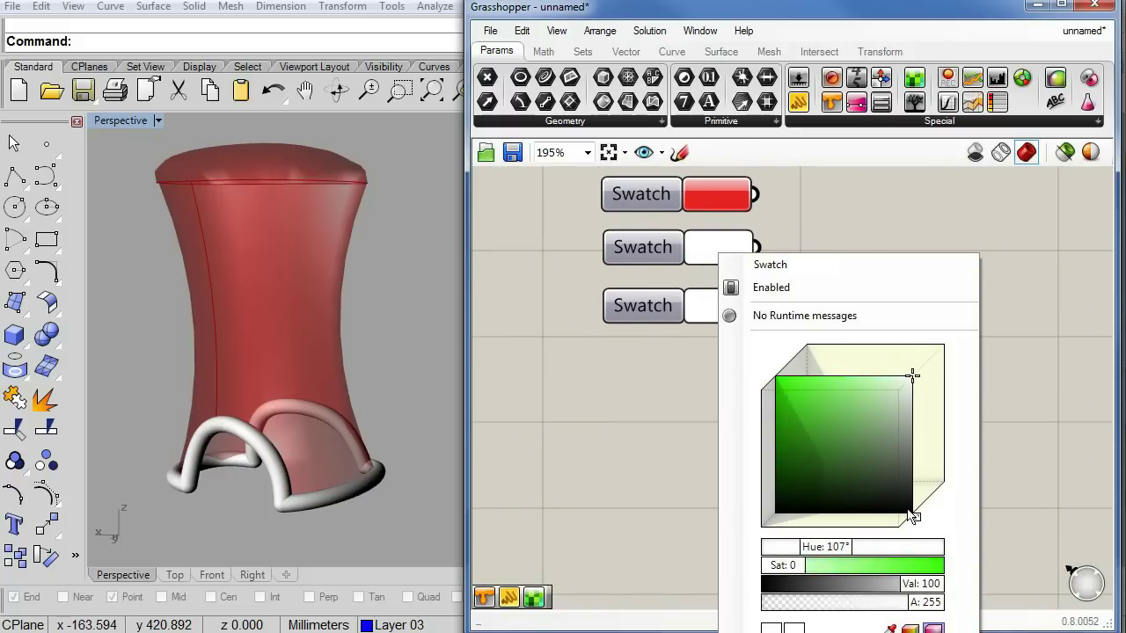
click(794, 398)
click(663, 398)
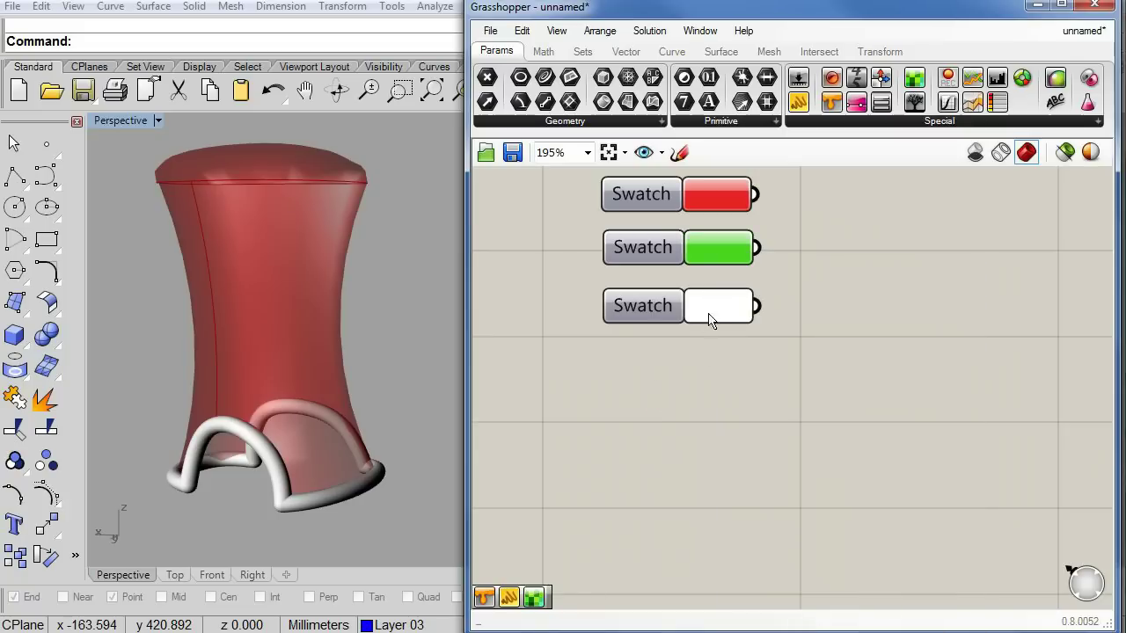
Set the third Colour Swatch to blue with hue 218°, saturation 80 and value 83.
right_drag(734, 445, 729, 417)
click(709, 282)
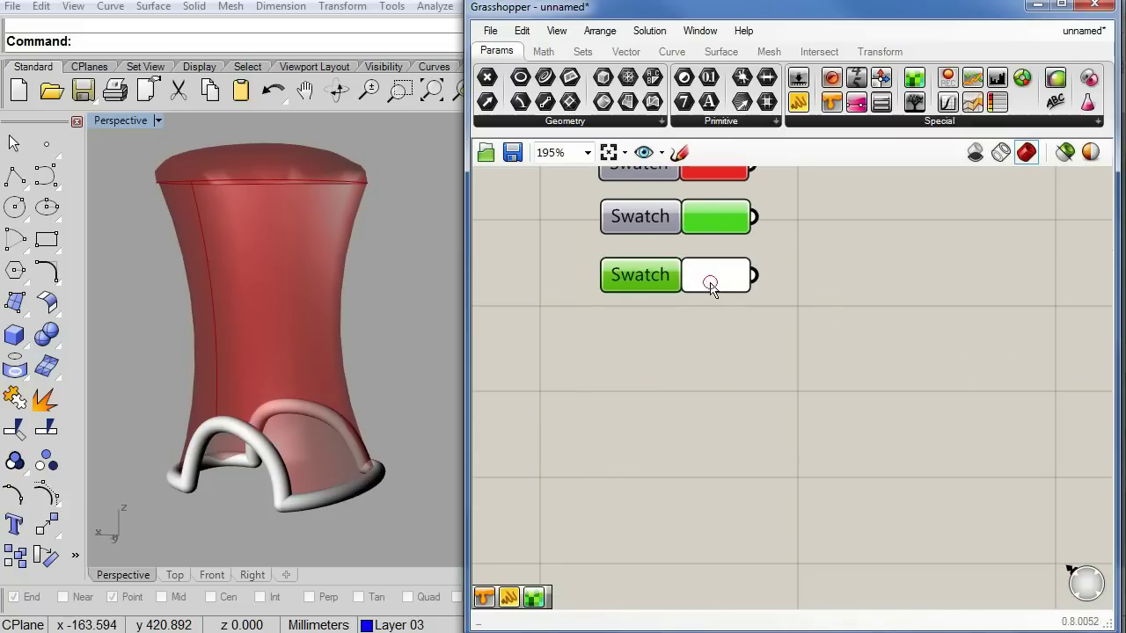
right_click(726, 291)
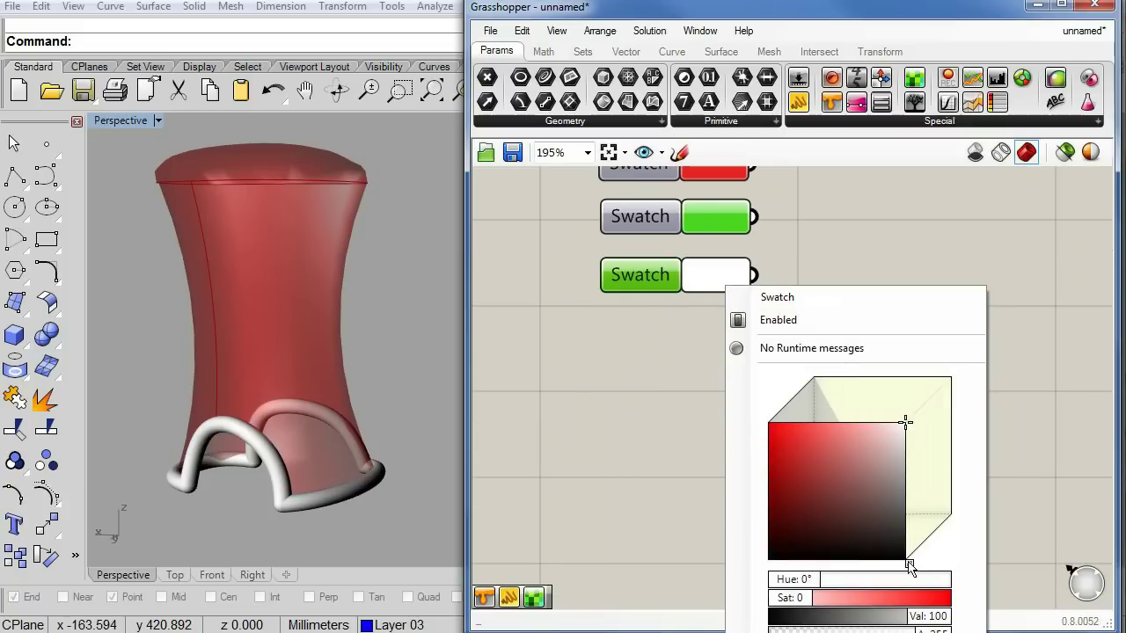
drag(909, 567, 935, 537)
click(822, 419)
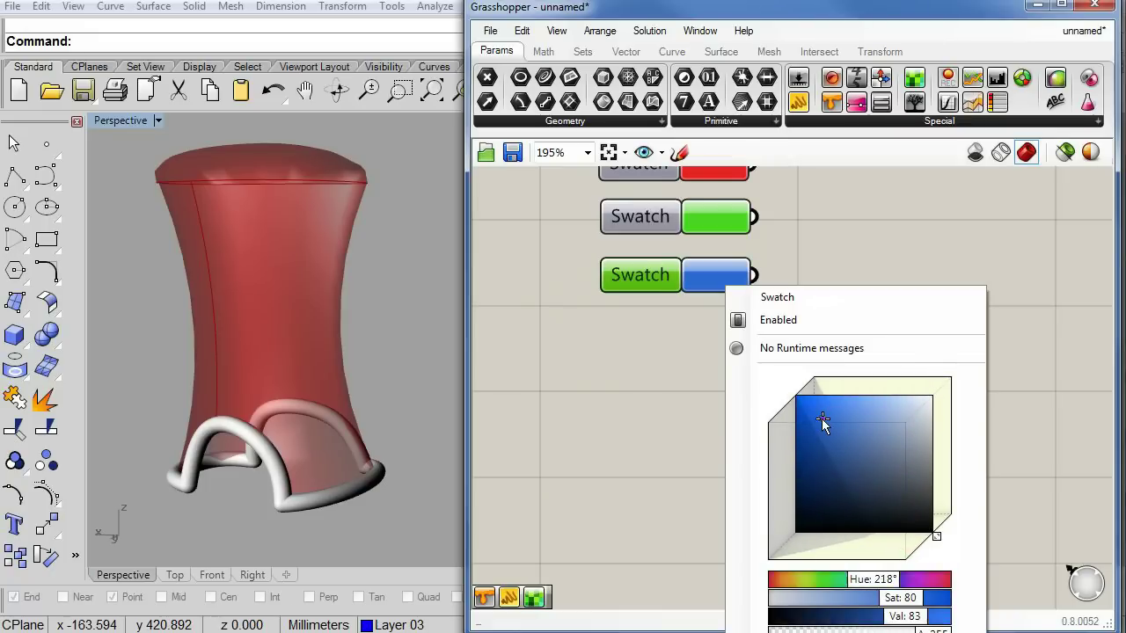
click(669, 415)
Place a Stream Filter component on the canvas beside the Color value list and the swatches.
right_drag(804, 255, 787, 378)
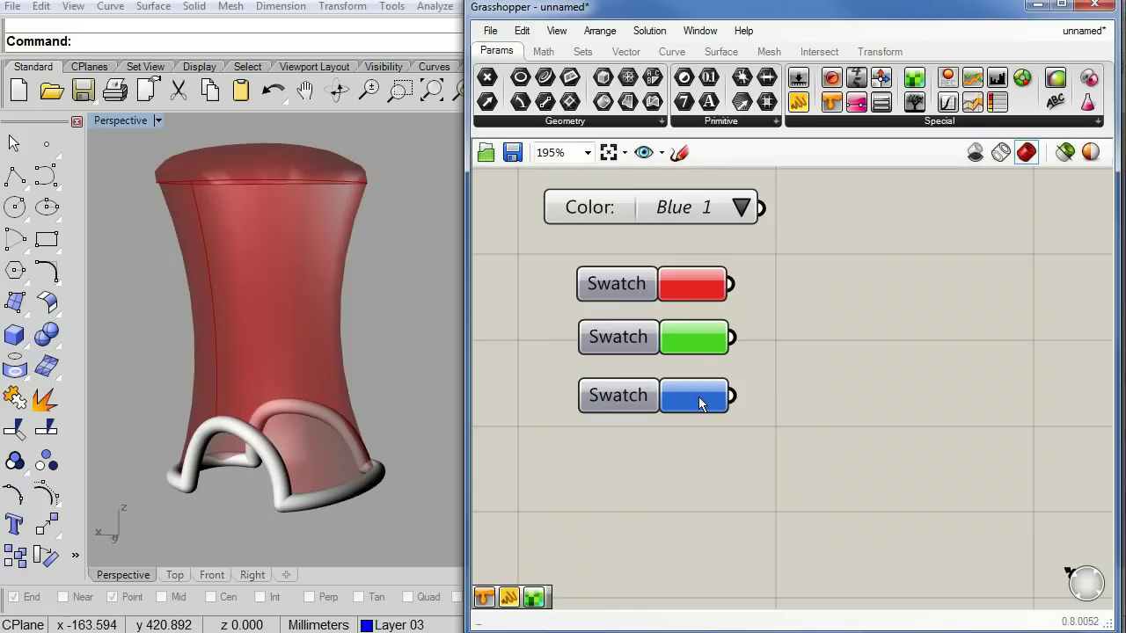
right_drag(806, 295, 865, 350)
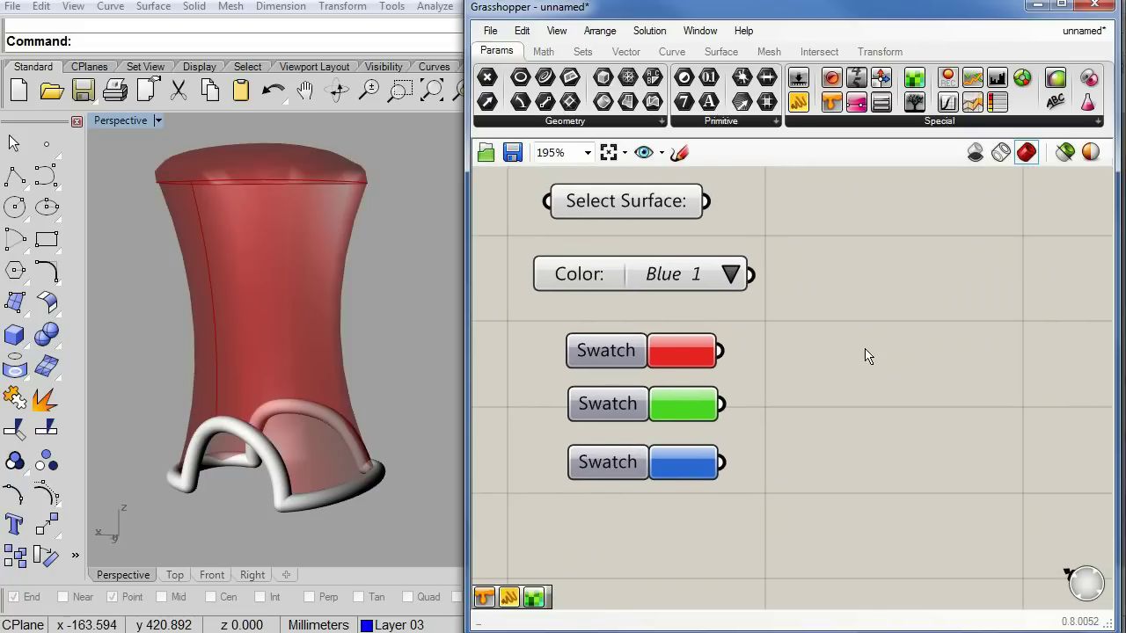
click(583, 51)
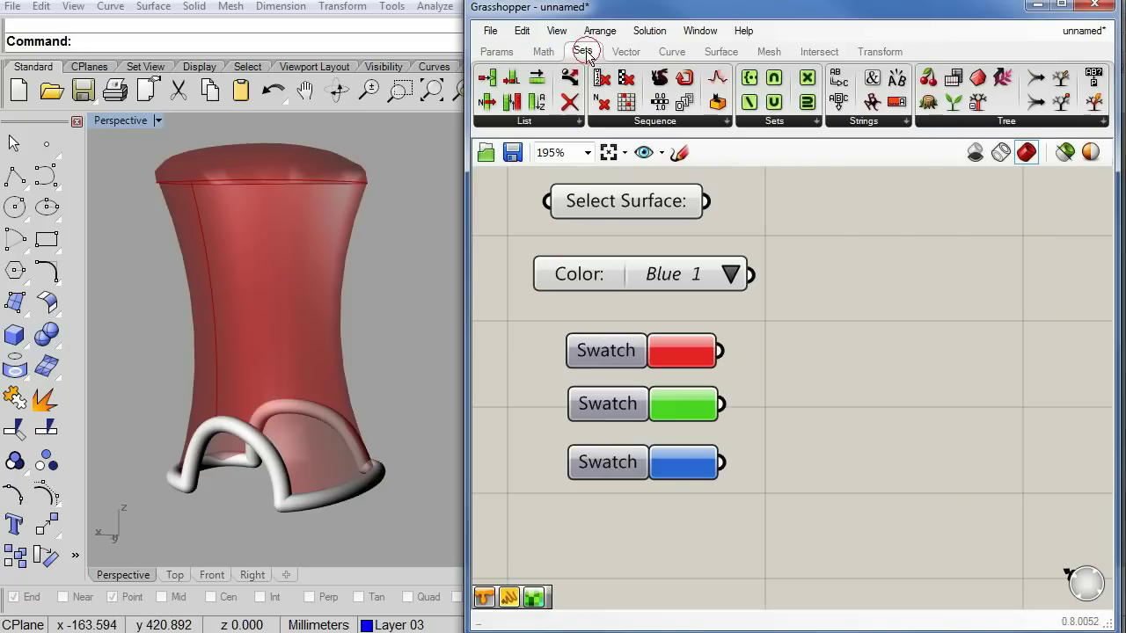
click(1103, 121)
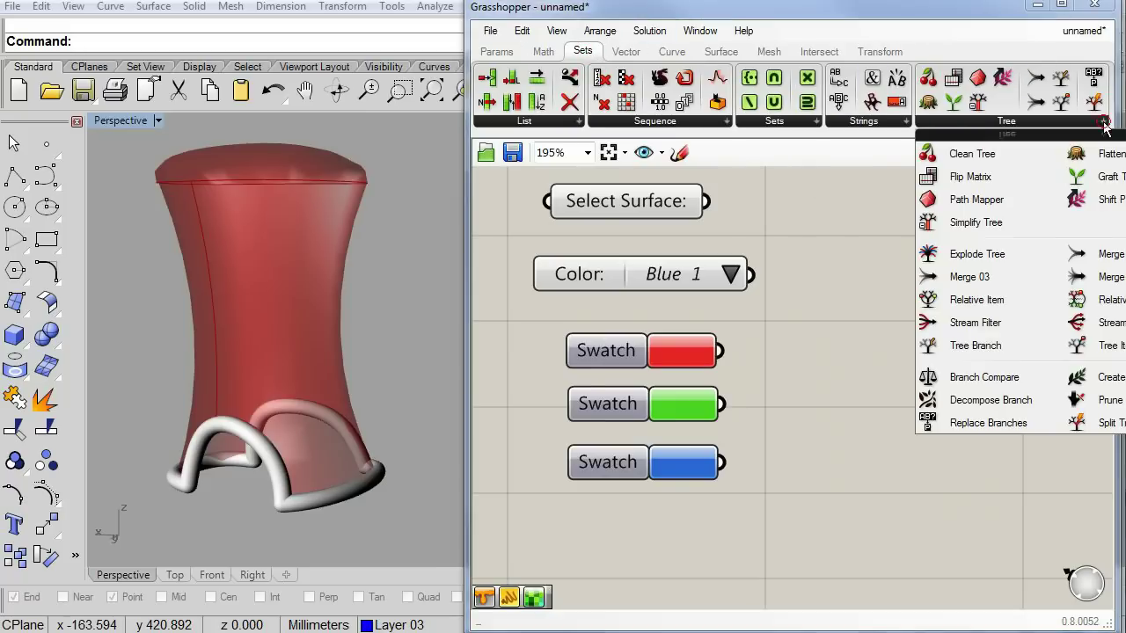
click(976, 322)
click(913, 354)
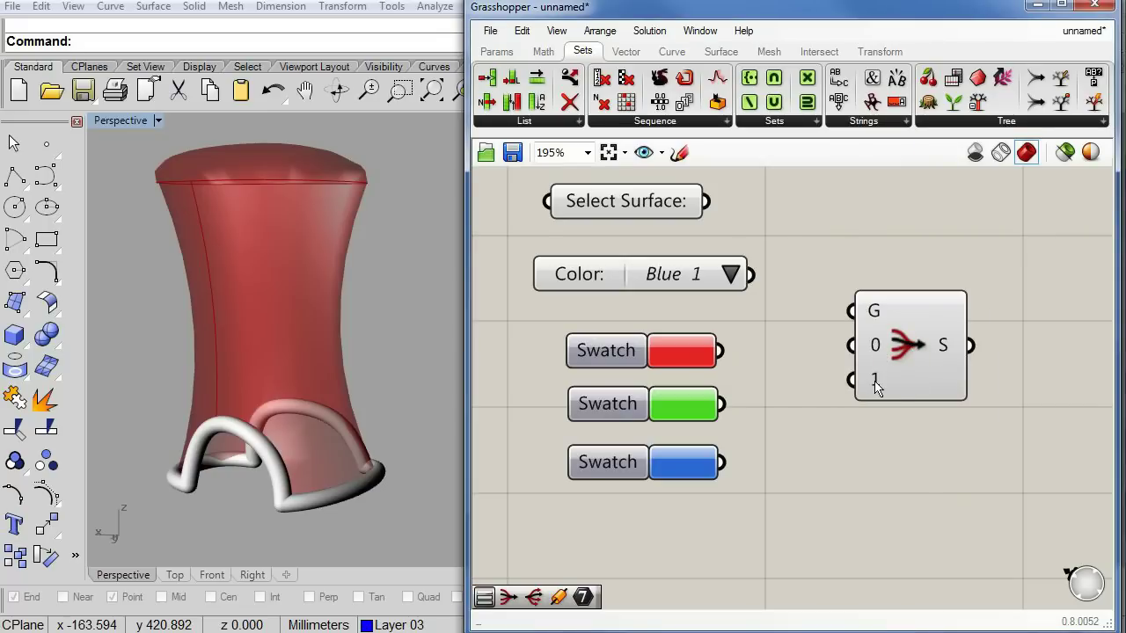
Add a third stream input, 2, to the Stream Filter through its Input Manager.
right_drag(908, 442, 827, 355)
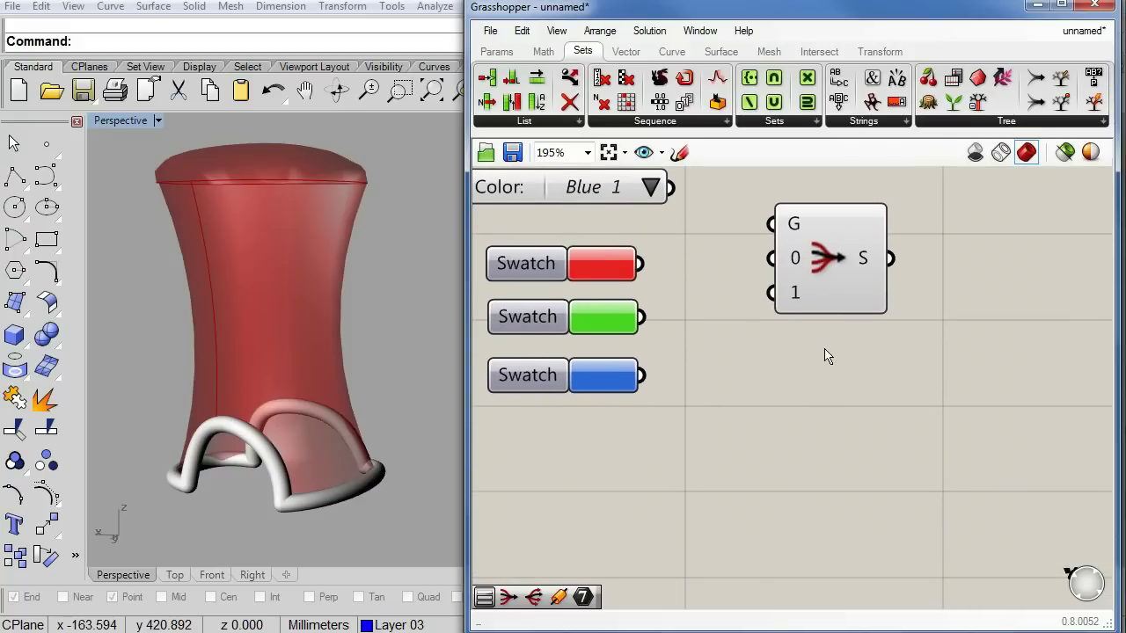
right_click(831, 260)
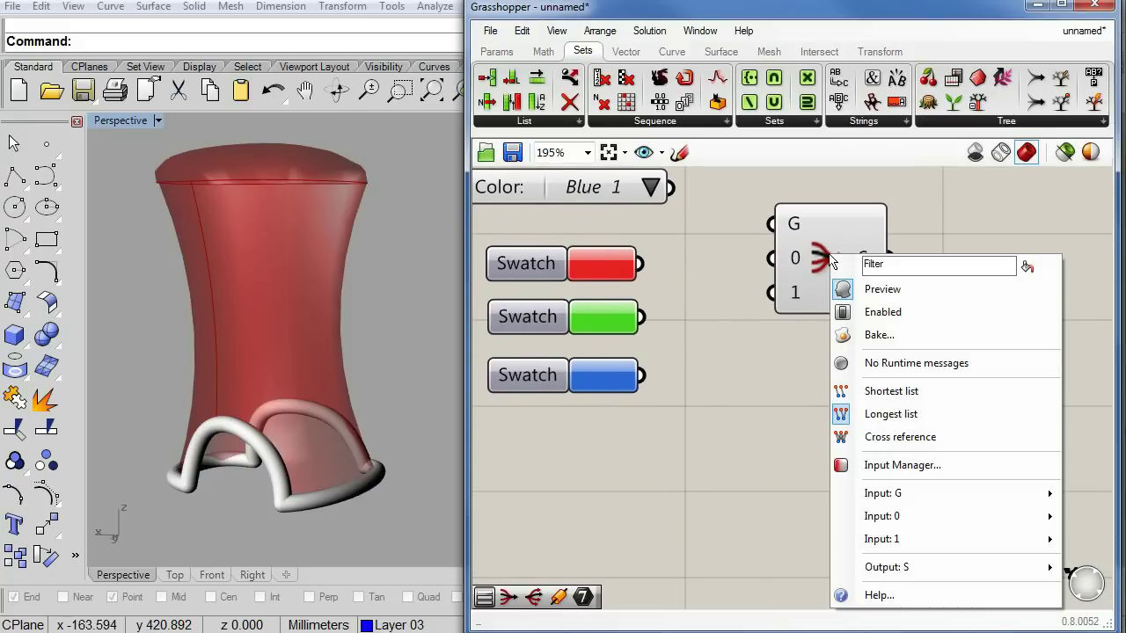
click(889, 466)
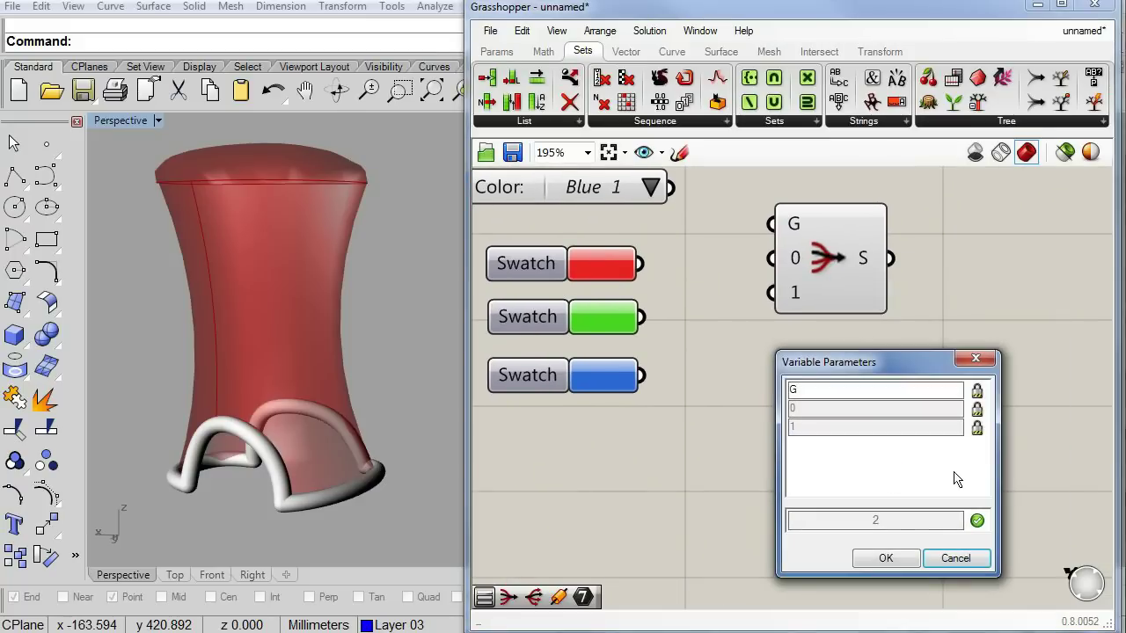
click(975, 520)
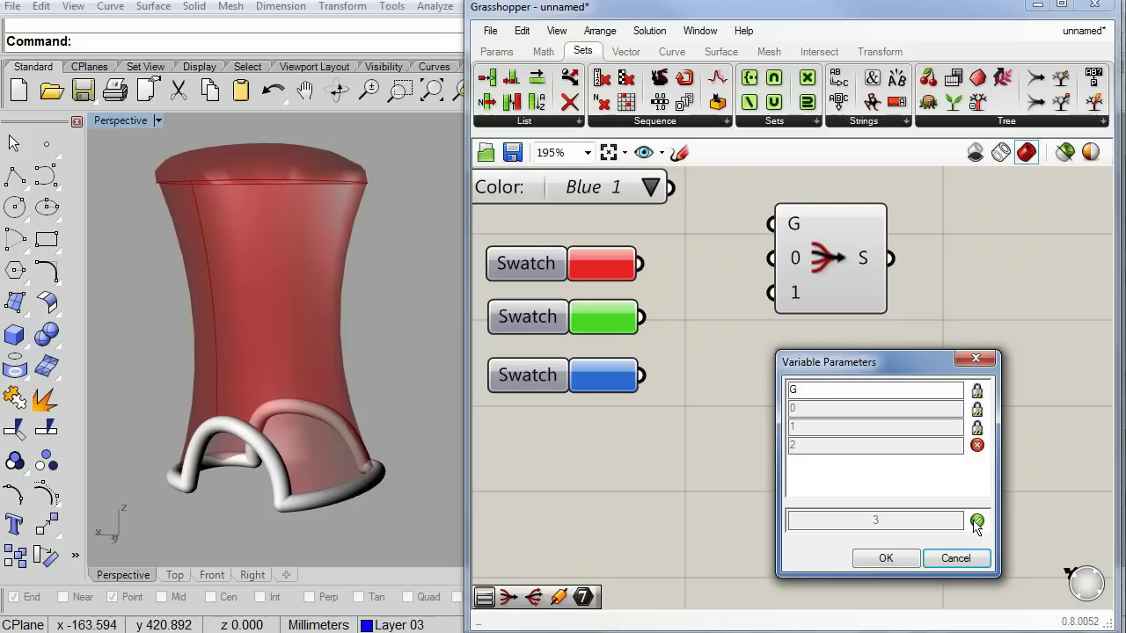
click(882, 560)
Wire the Color list to the Stream Filter's G input and the red, green and blue swatches to inputs 0, 1 and 2.
right_drag(821, 397, 882, 489)
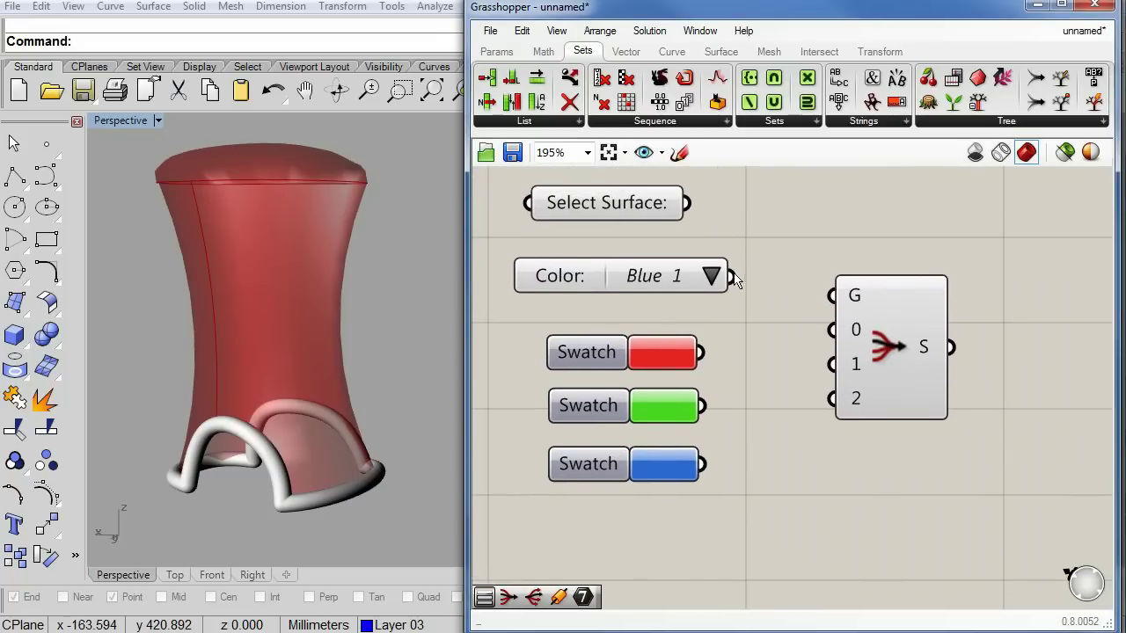
drag(729, 277, 816, 298)
drag(700, 354, 811, 344)
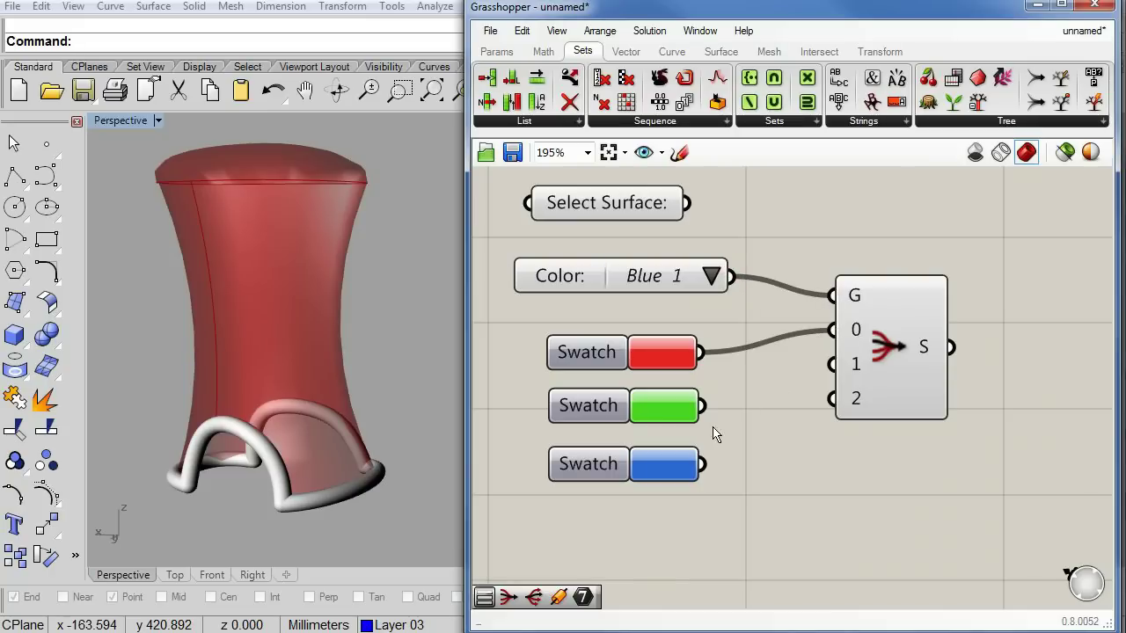
drag(701, 409, 831, 364)
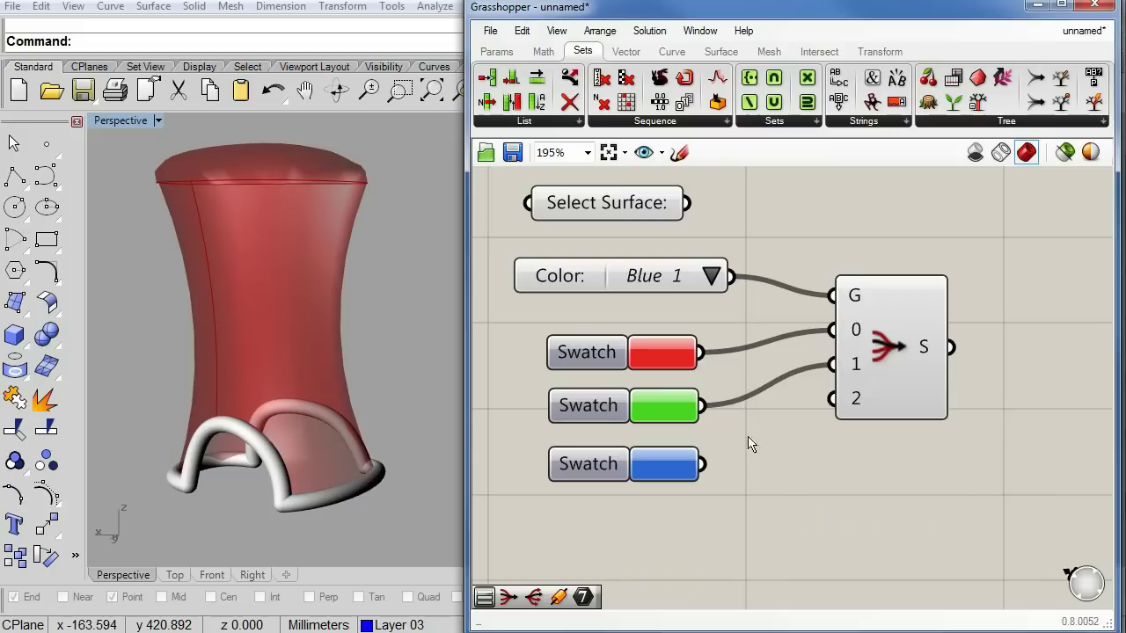
drag(700, 465, 810, 415)
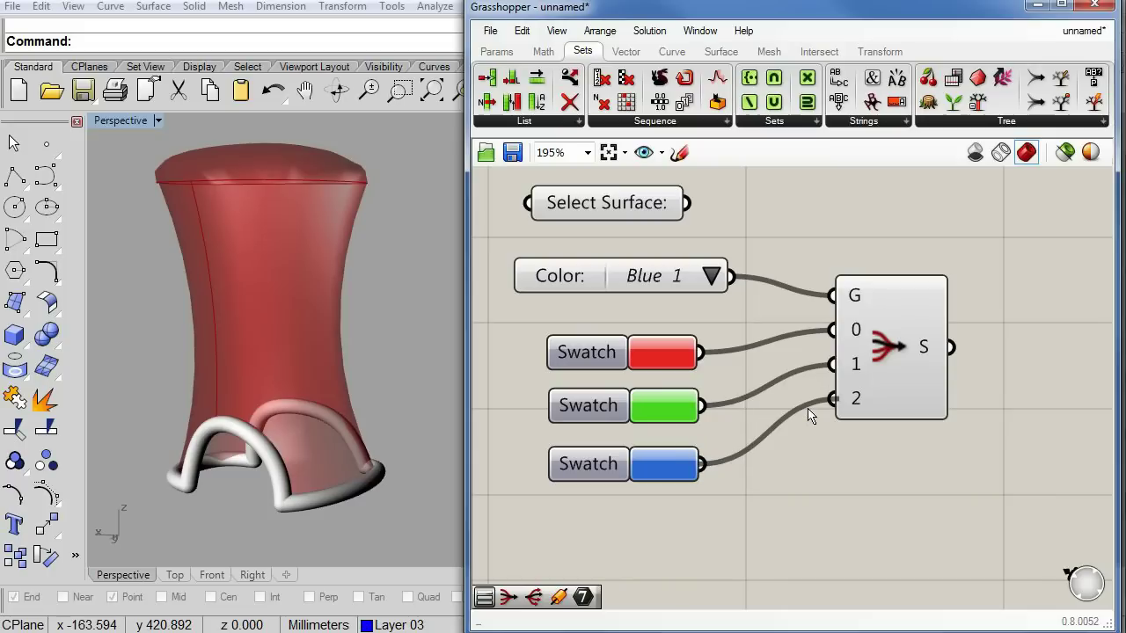
Recolour the red swatch to a muted brownish red with hue 10°, saturation 54 and value 71.
right_click(658, 351)
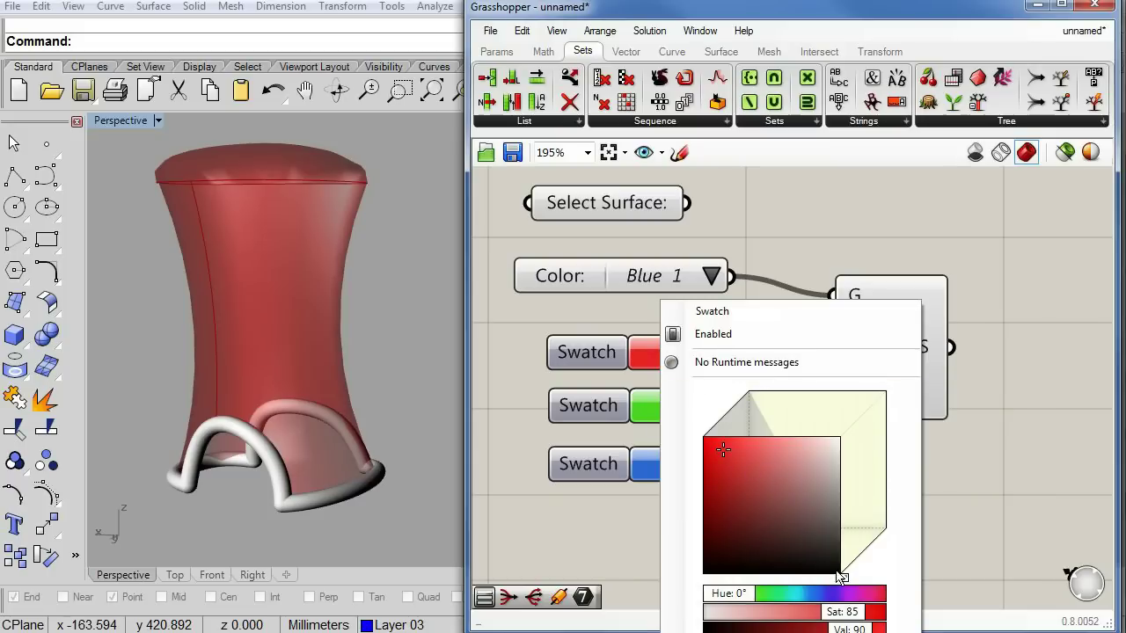
drag(845, 579, 845, 578)
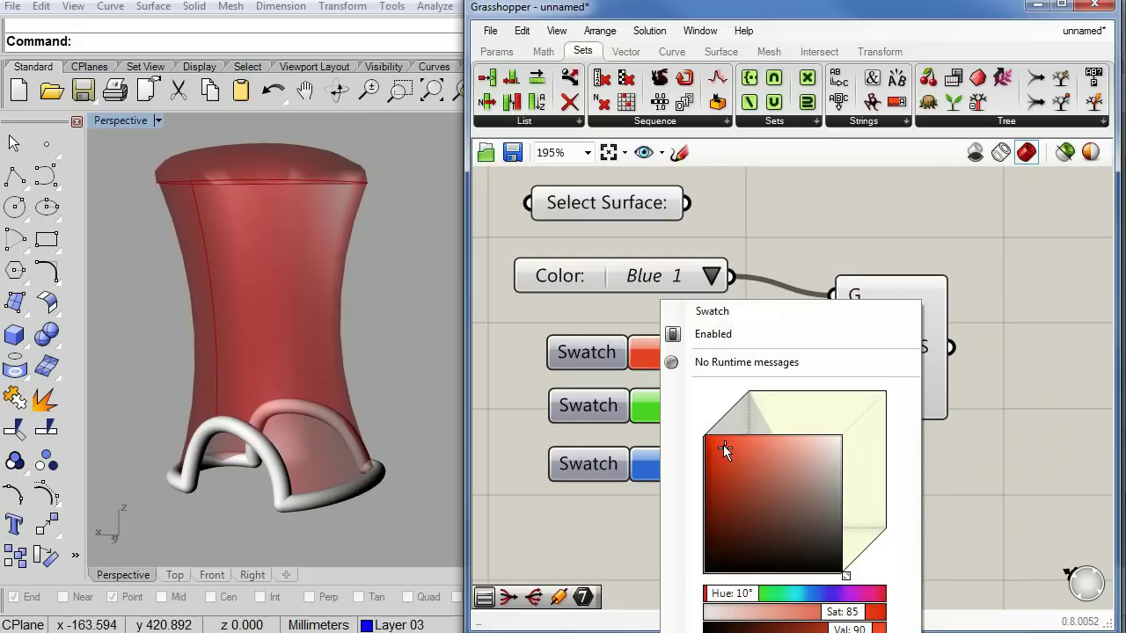
drag(723, 445, 765, 472)
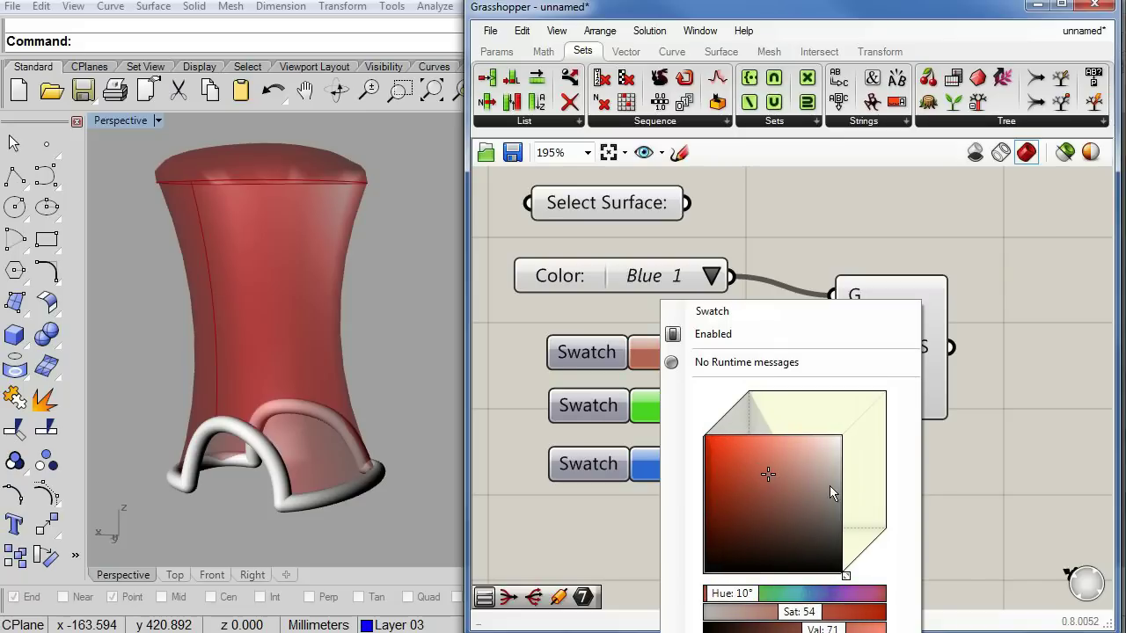
right_drag(888, 504, 811, 509)
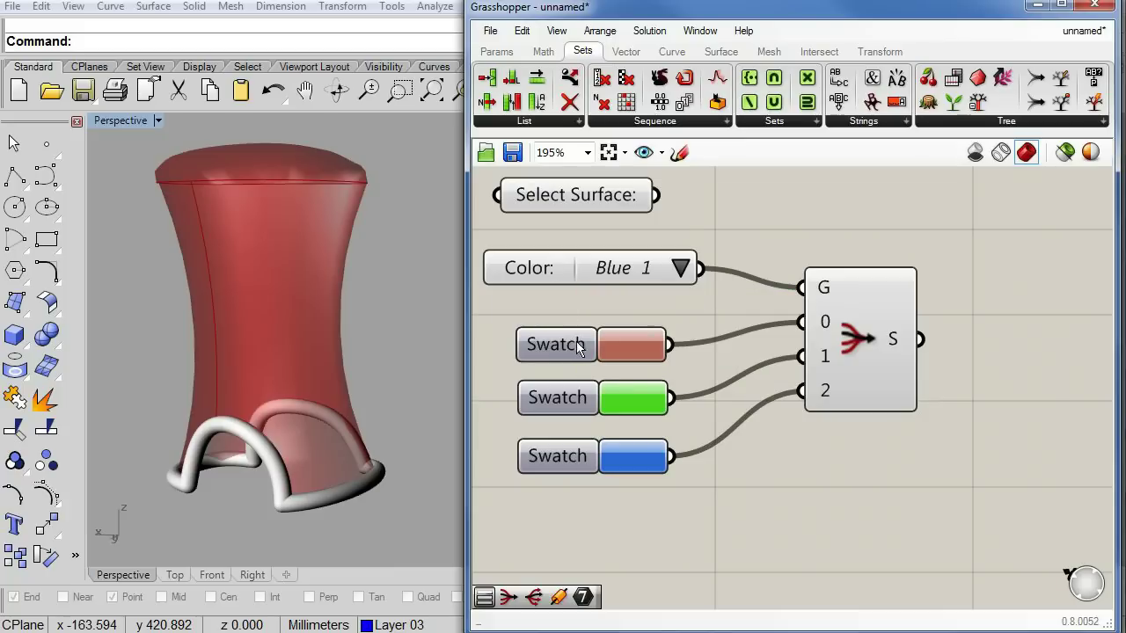
Place a Custom Preview component beyond the Stream Filter, level with the Select Surface parameter, and select that parameter.
click(495, 53)
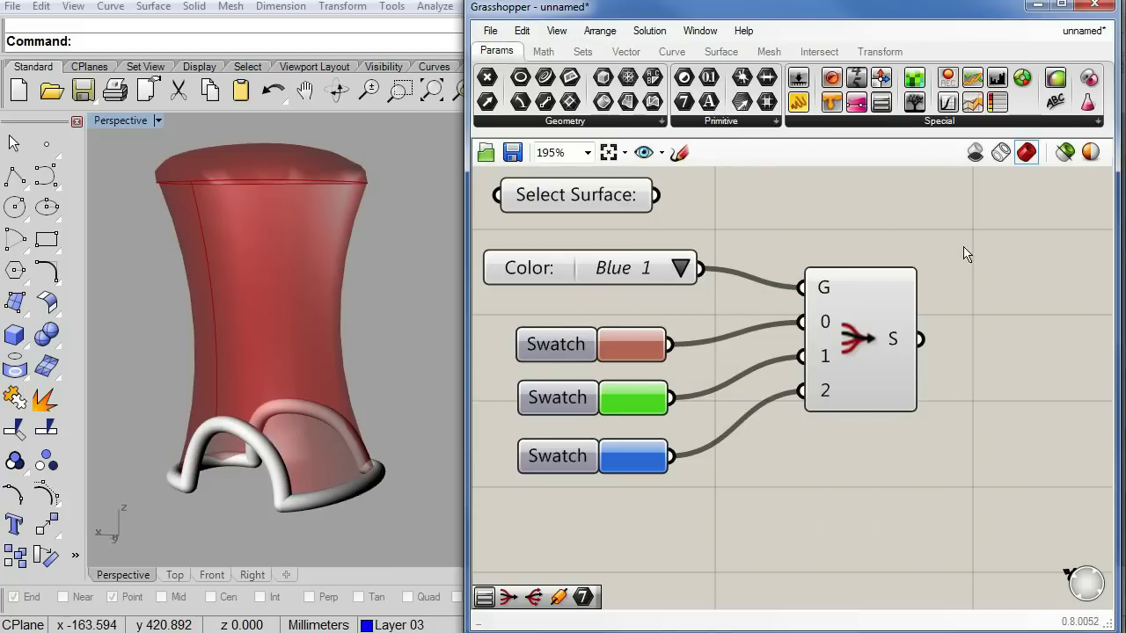
right_drag(975, 253, 972, 299)
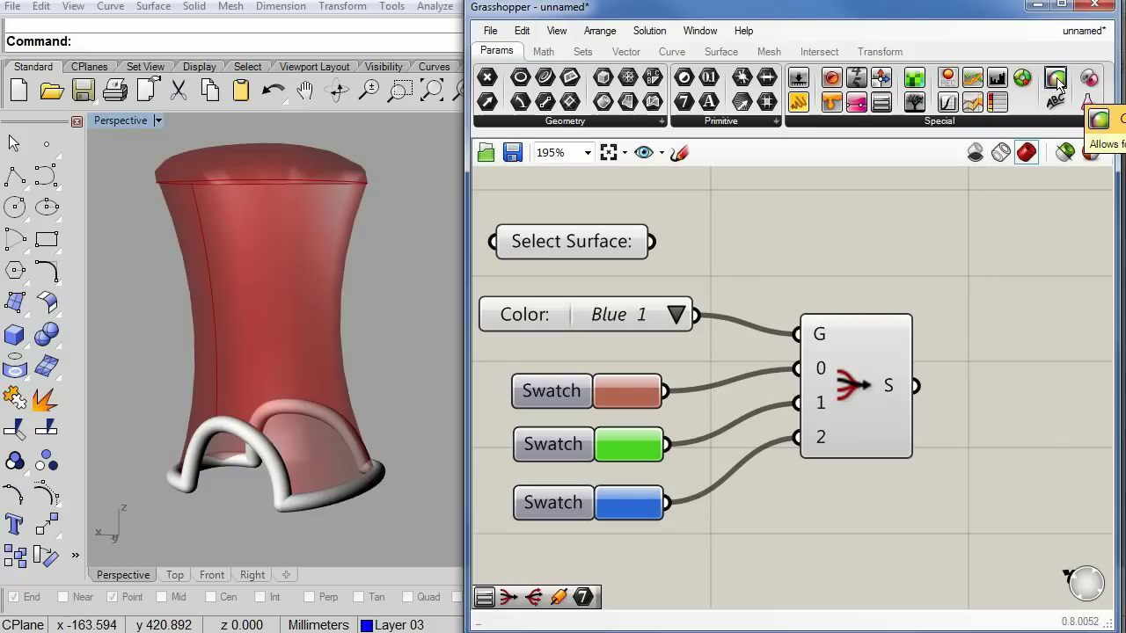
click(1018, 251)
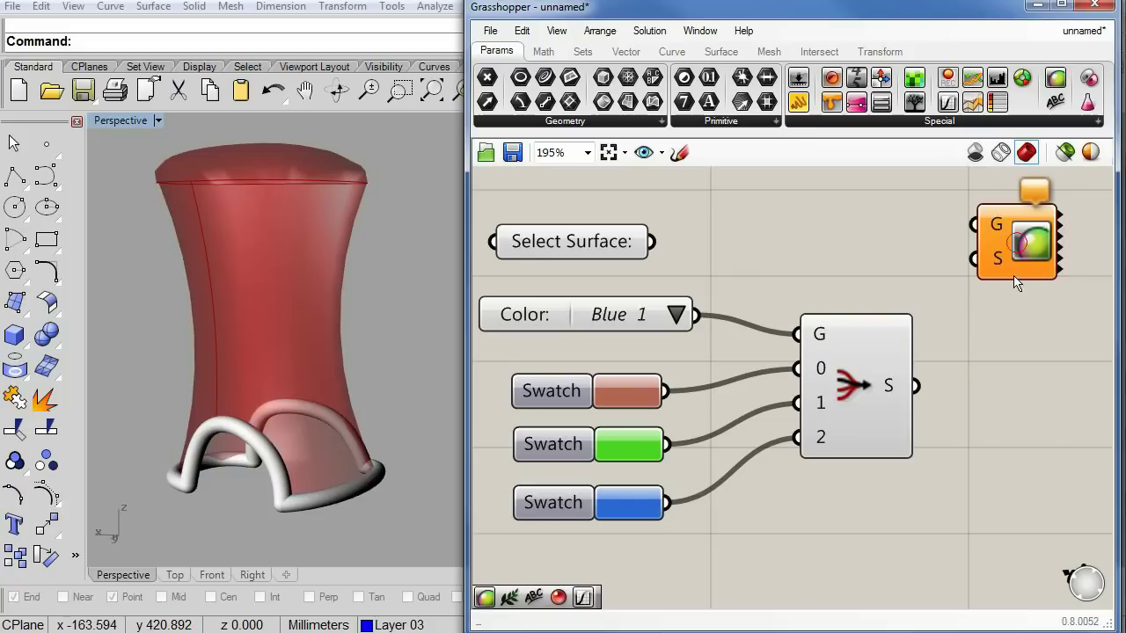
drag(1019, 256, 1021, 262)
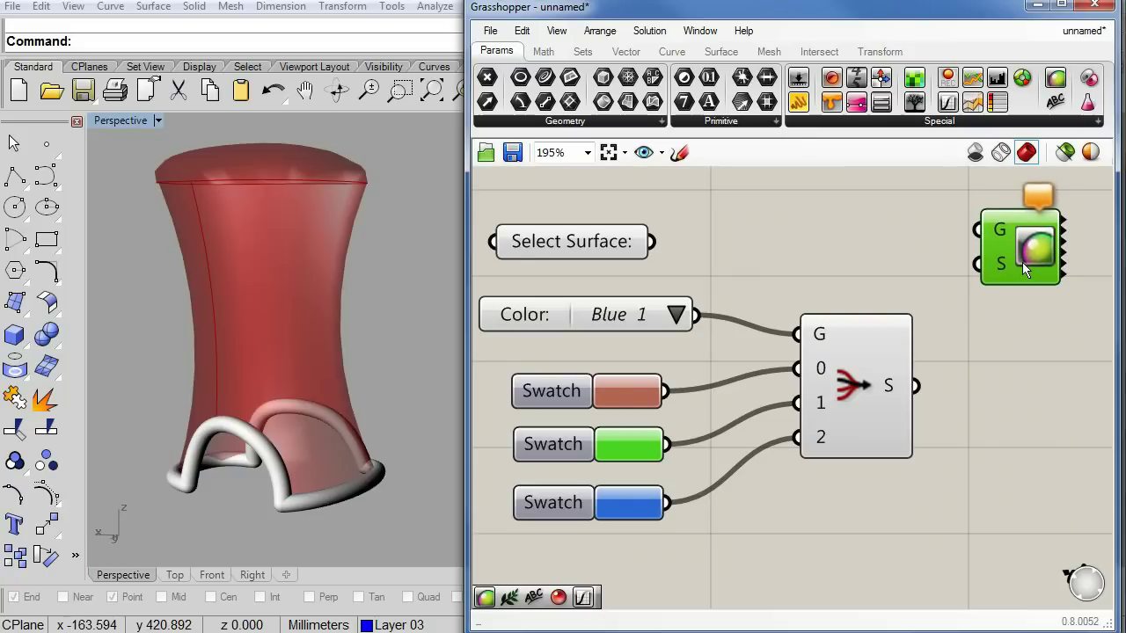
click(579, 249)
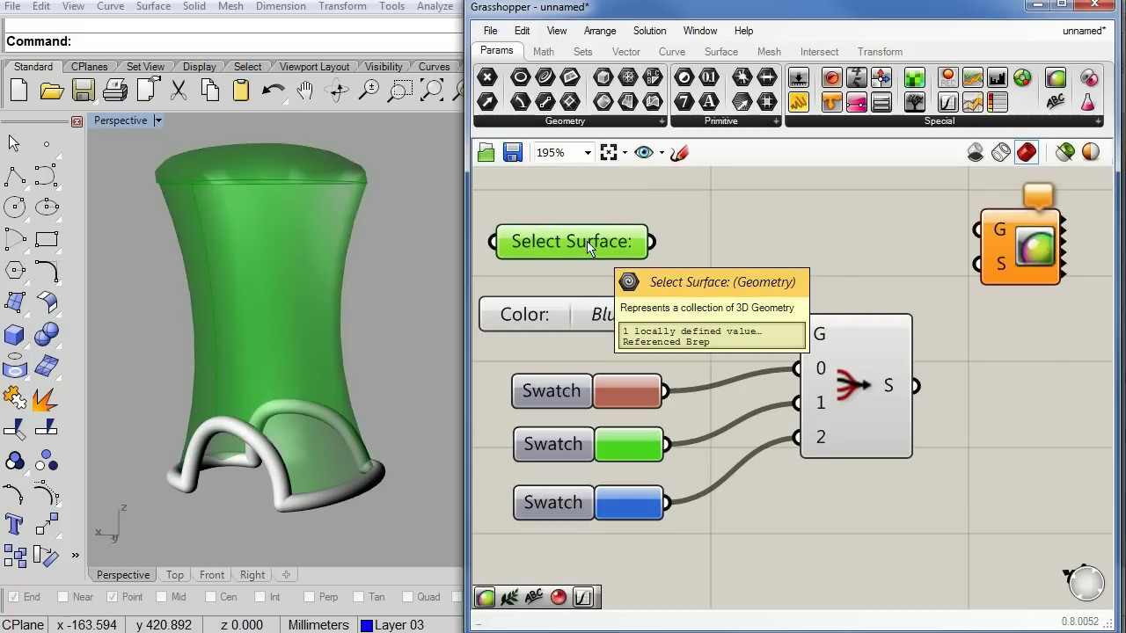
Hide the Select Surface parameter's own preview and wire it and the Stream Filter's output to the Custom Preview's G and S inputs.
middle_click(588, 246)
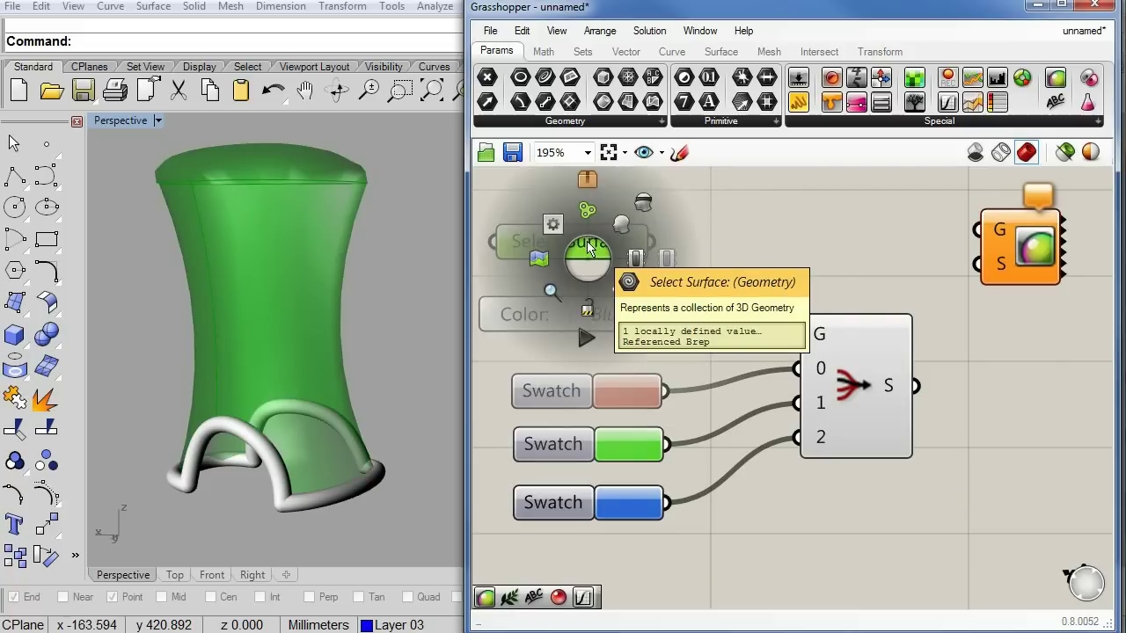
click(644, 203)
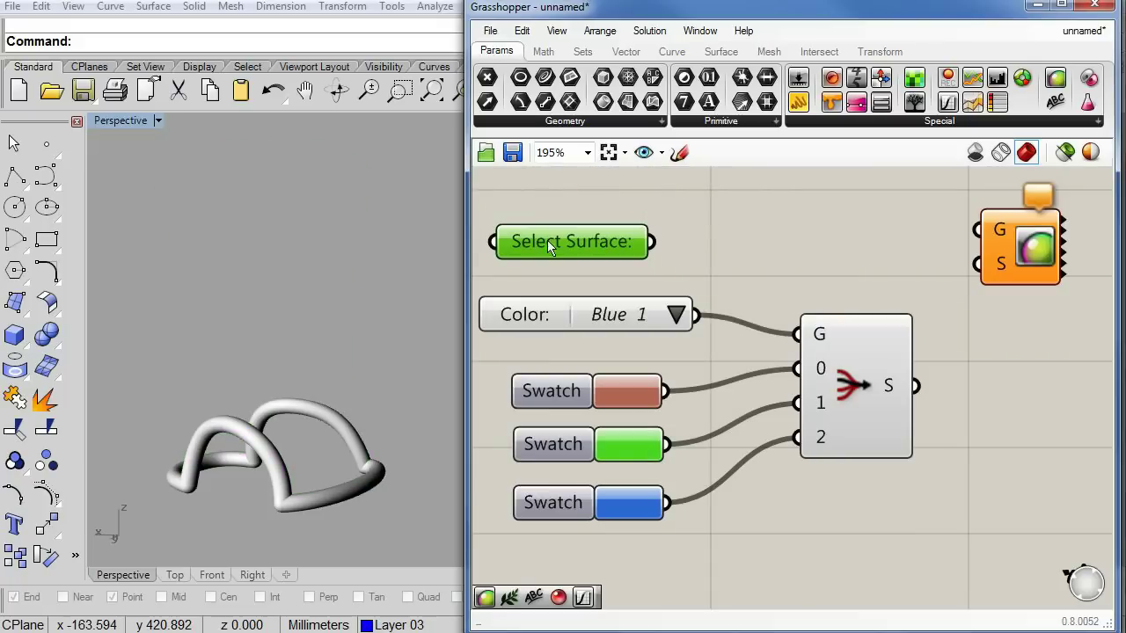
drag(650, 243, 975, 230)
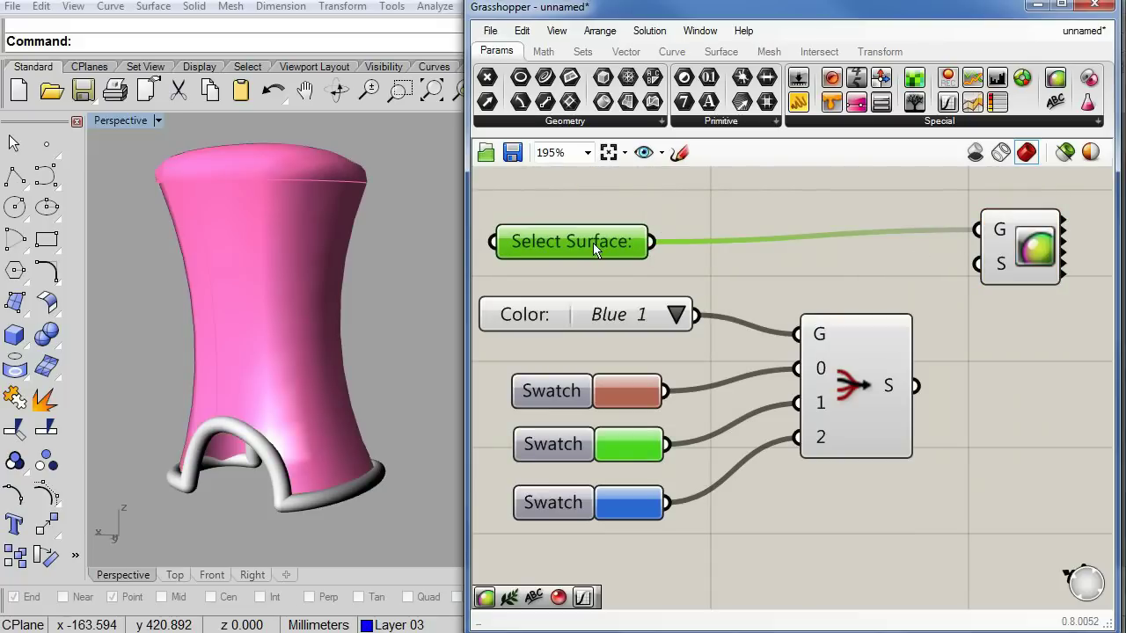
mouse_move(593, 243)
mouse_down()
mouse_move(595, 218)
mouse_move(593, 231)
mouse_up()
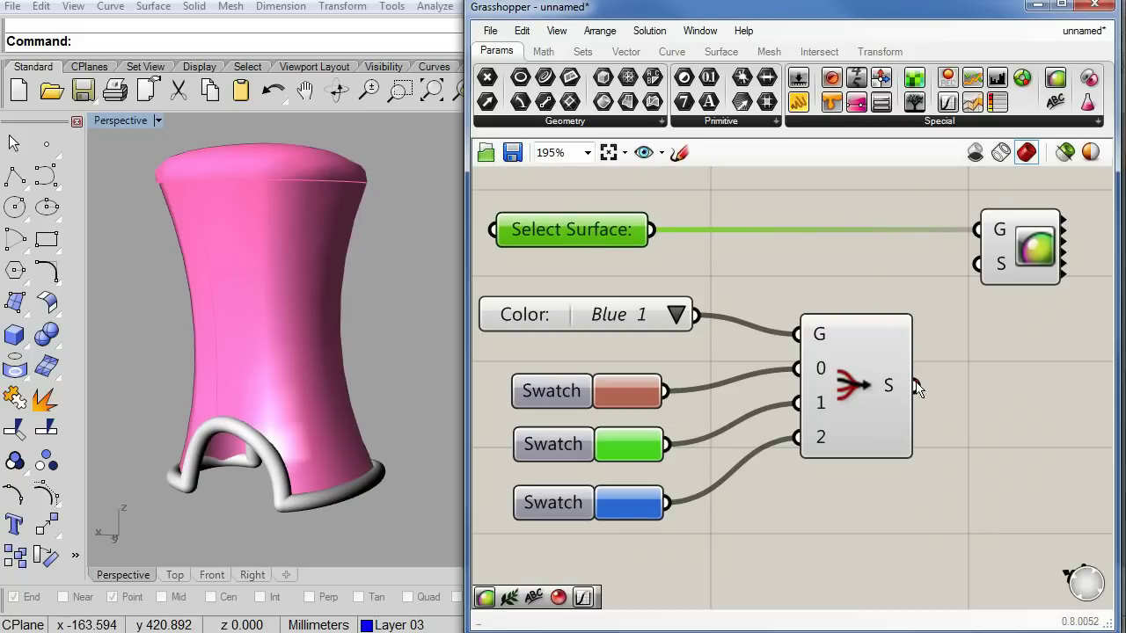
drag(917, 388, 961, 285)
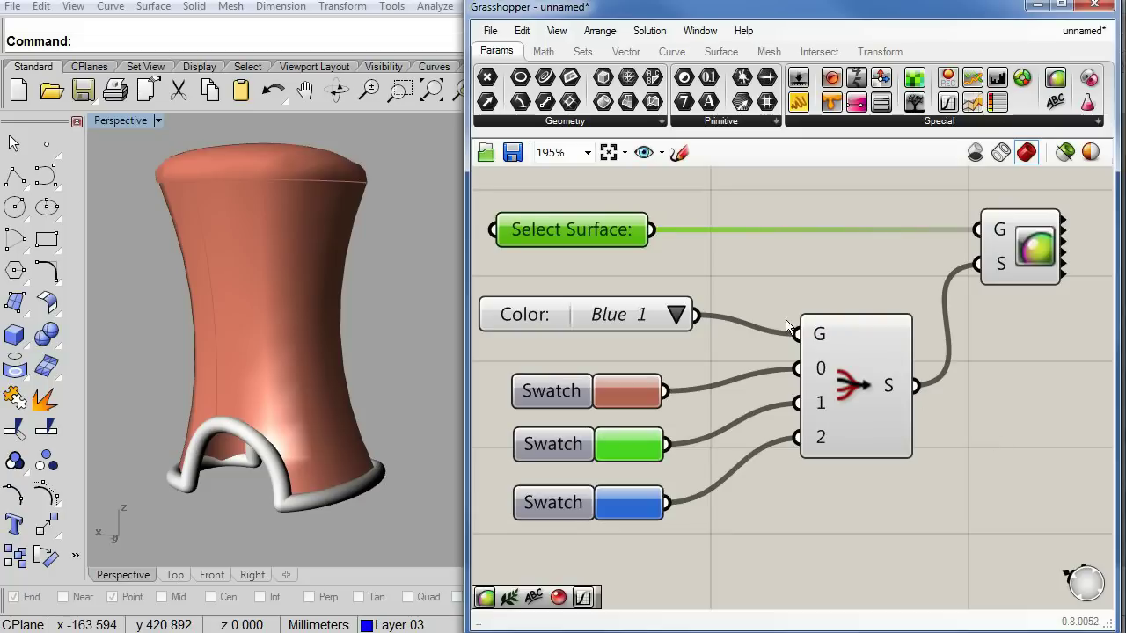
Try the Color list's Red 2 and Green 3 entries in turn, leaving Green 3 selected.
click(677, 317)
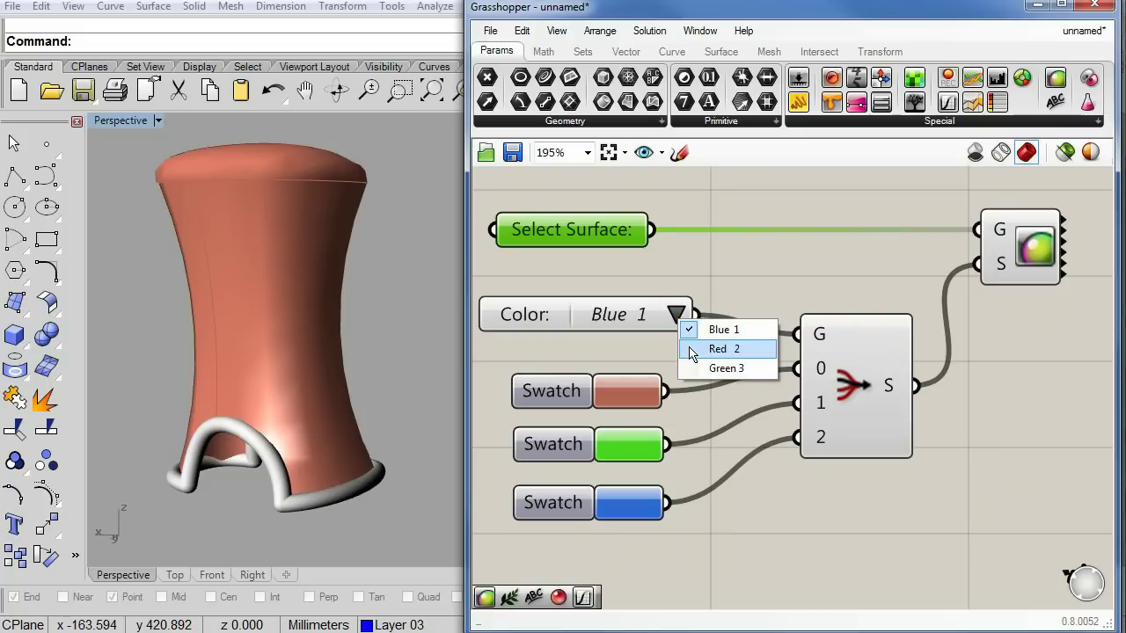
click(689, 348)
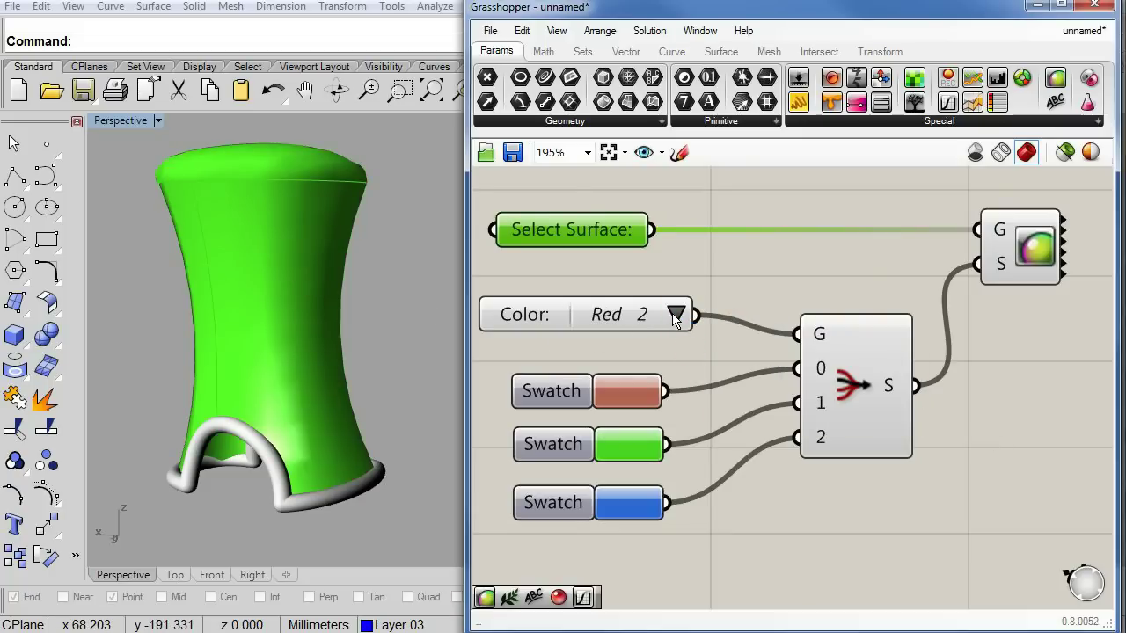
click(675, 316)
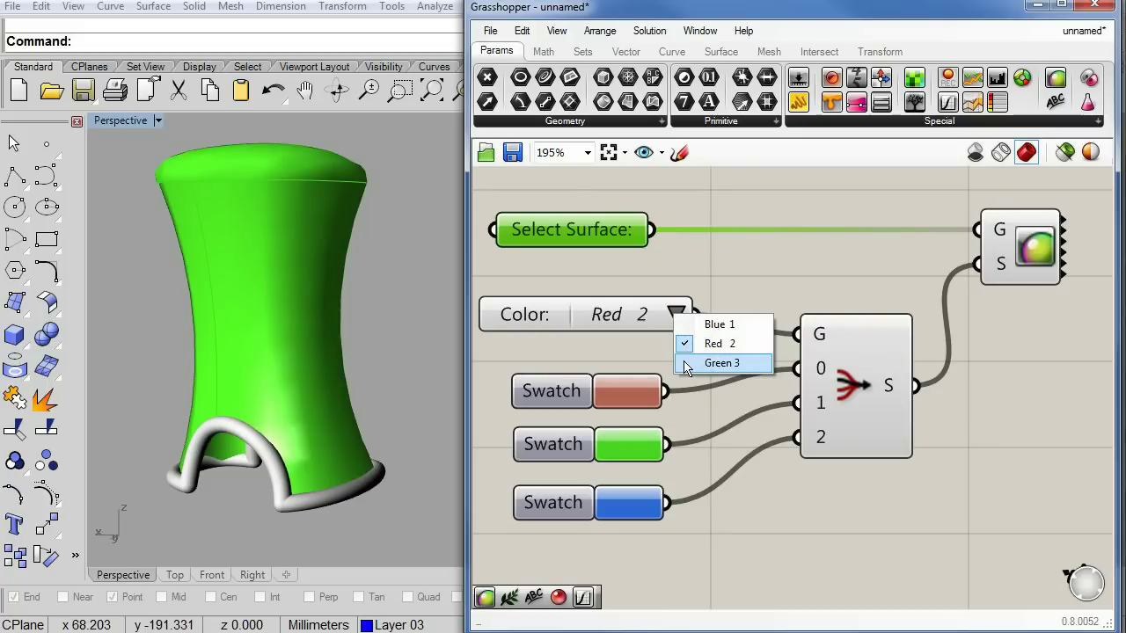
click(687, 363)
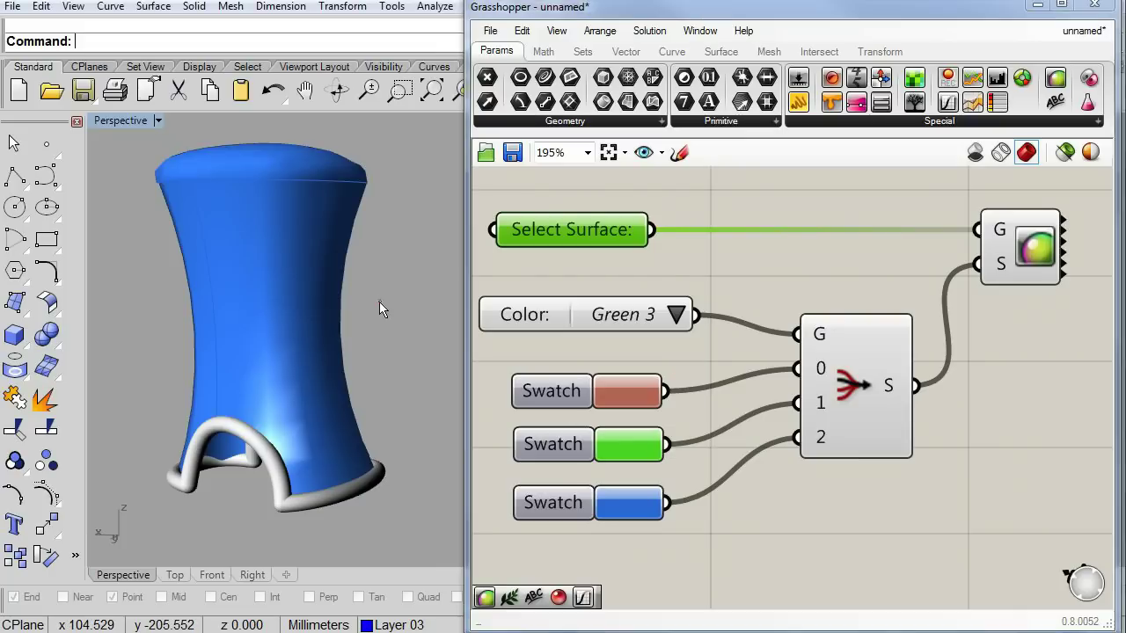
Examine the previewed body's shading and rim seam up close and from several angles in the Perspective viewport.
right_drag(369, 244, 386, 347)
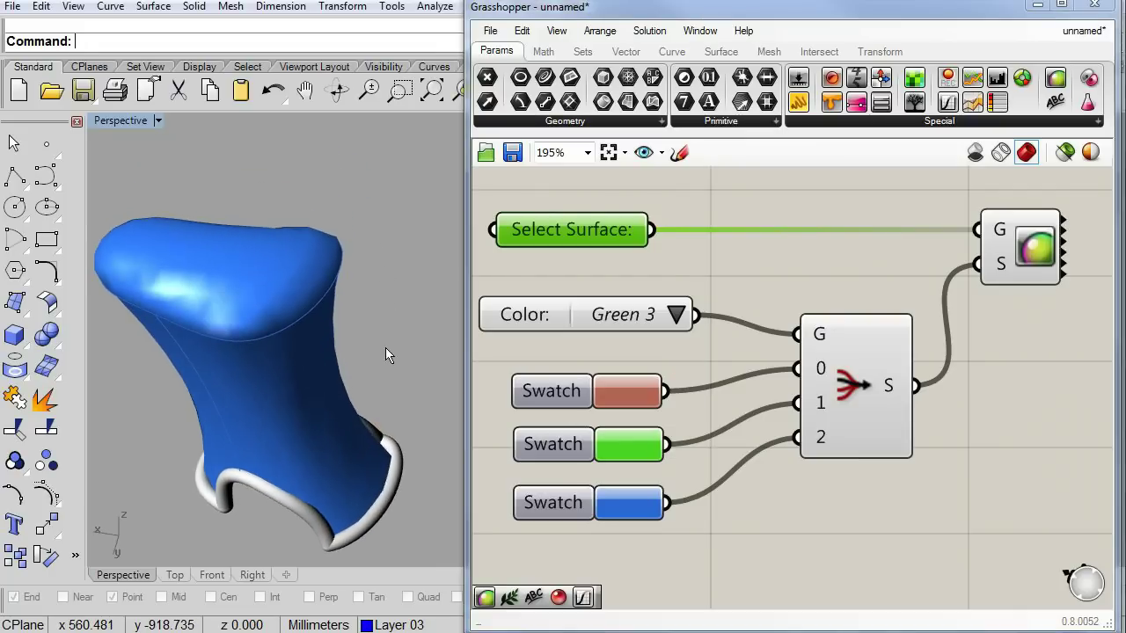
scroll(168, 295, up, 5)
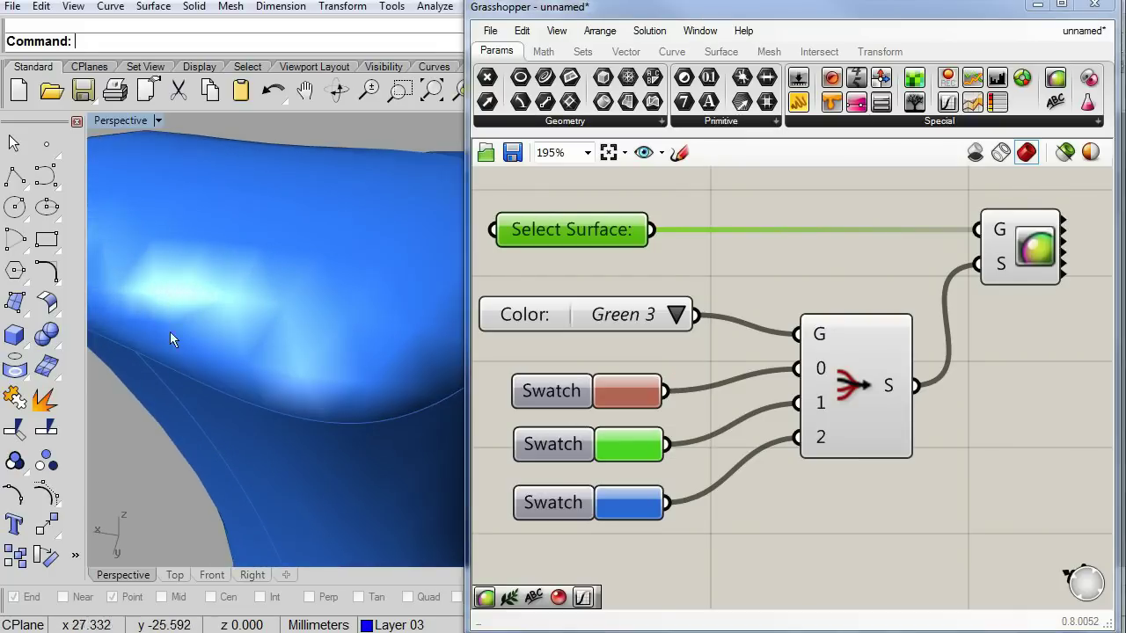
scroll(390, 368, down, 6)
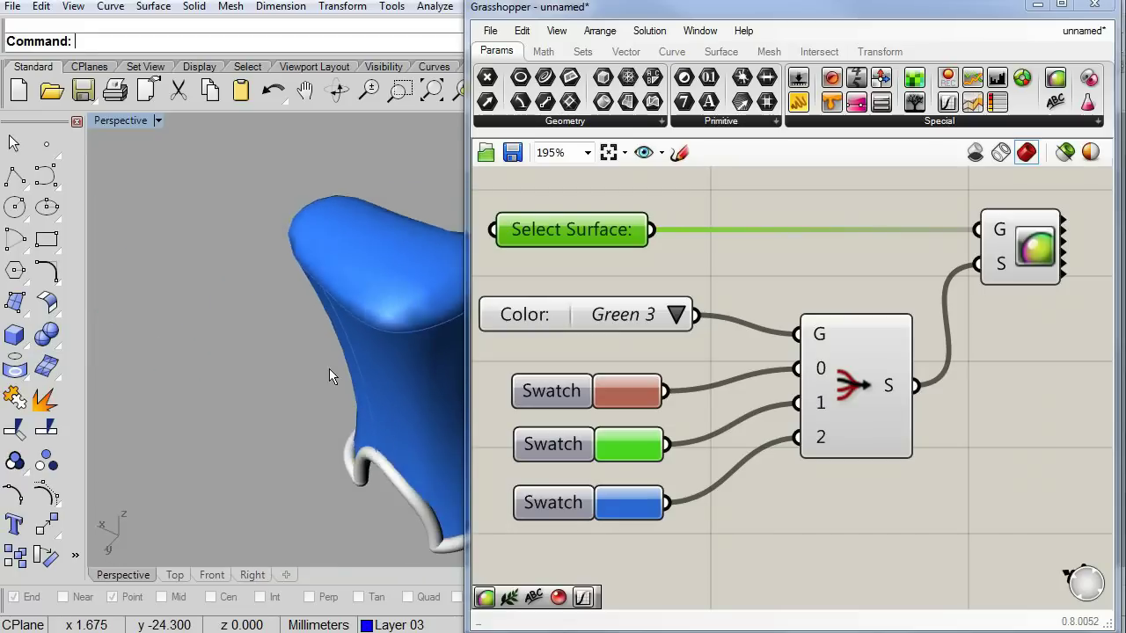
right_drag(329, 369, 417, 237)
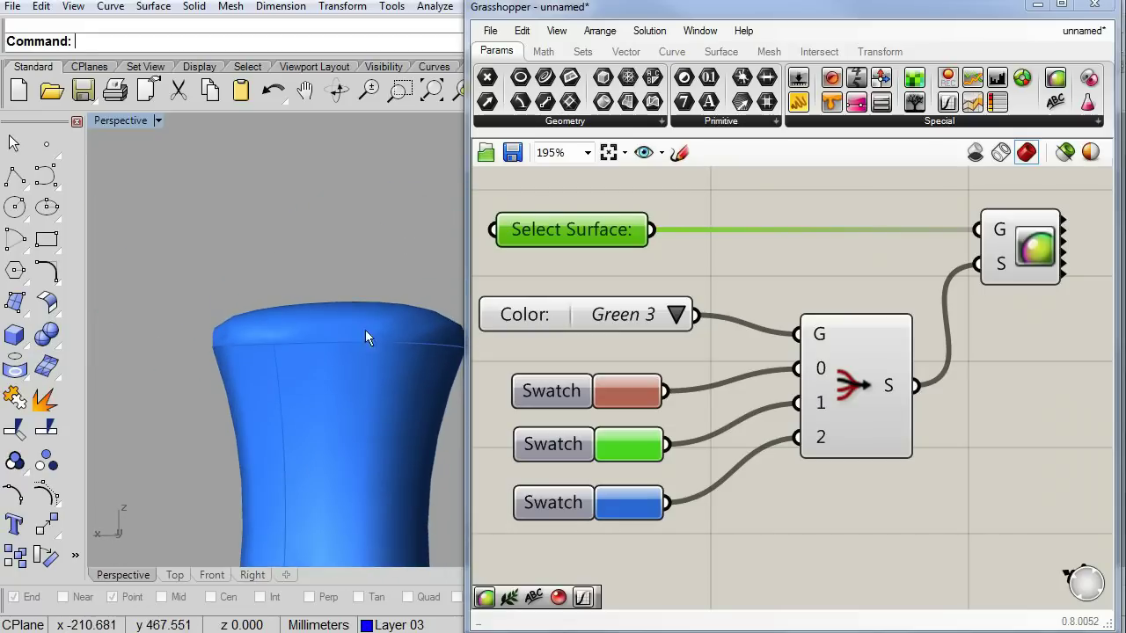
right_drag(355, 397, 313, 220)
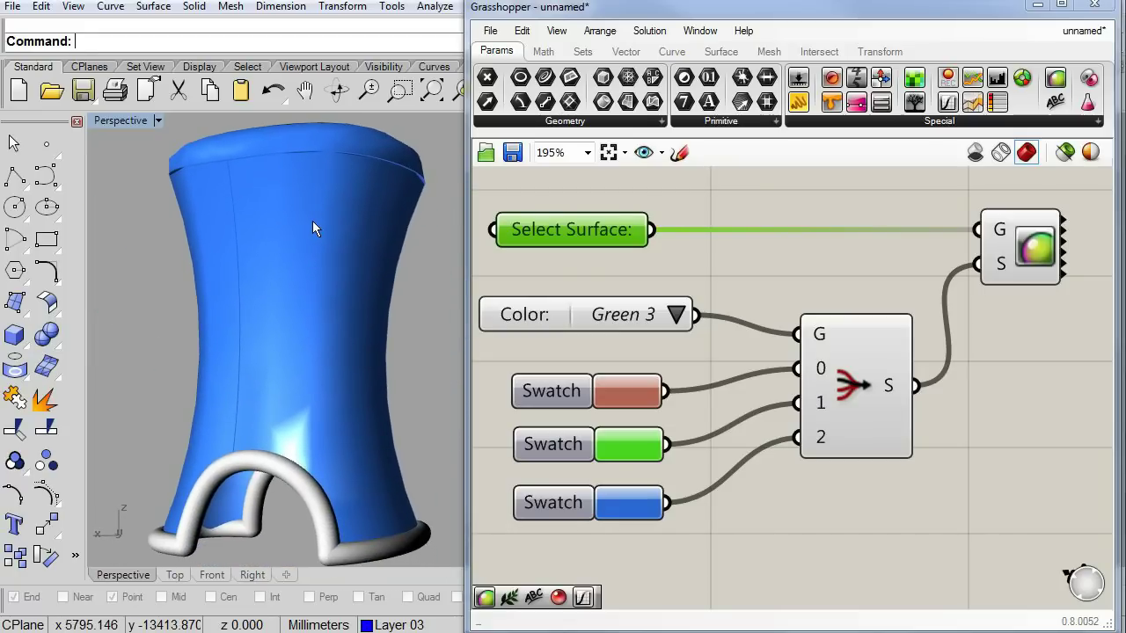
scroll(318, 255, down, 2)
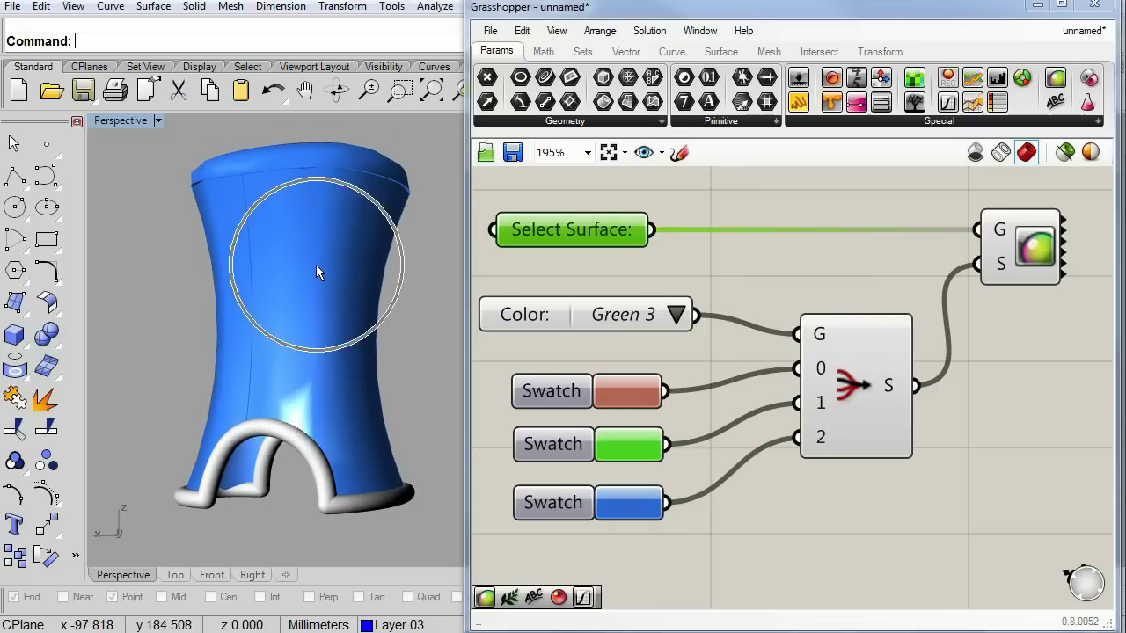
Place a Mesh Brep component above the wire between the Select Surface parameter and the Custom Preview.
click(988, 423)
right_drag(851, 247, 853, 300)
scroll(845, 299, down, 1)
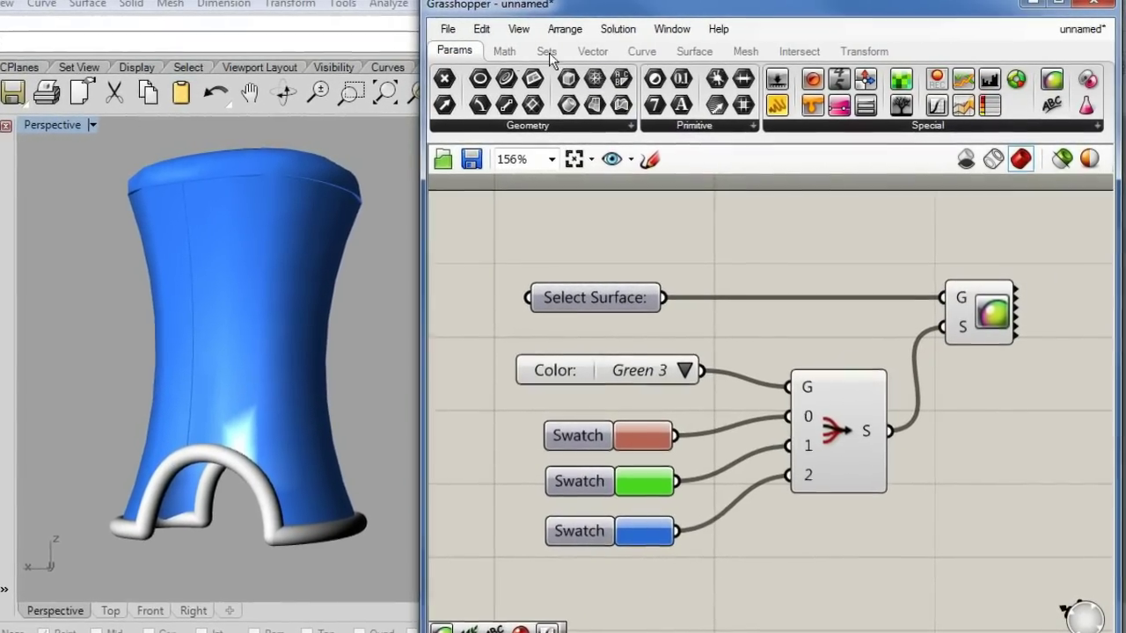
click(736, 56)
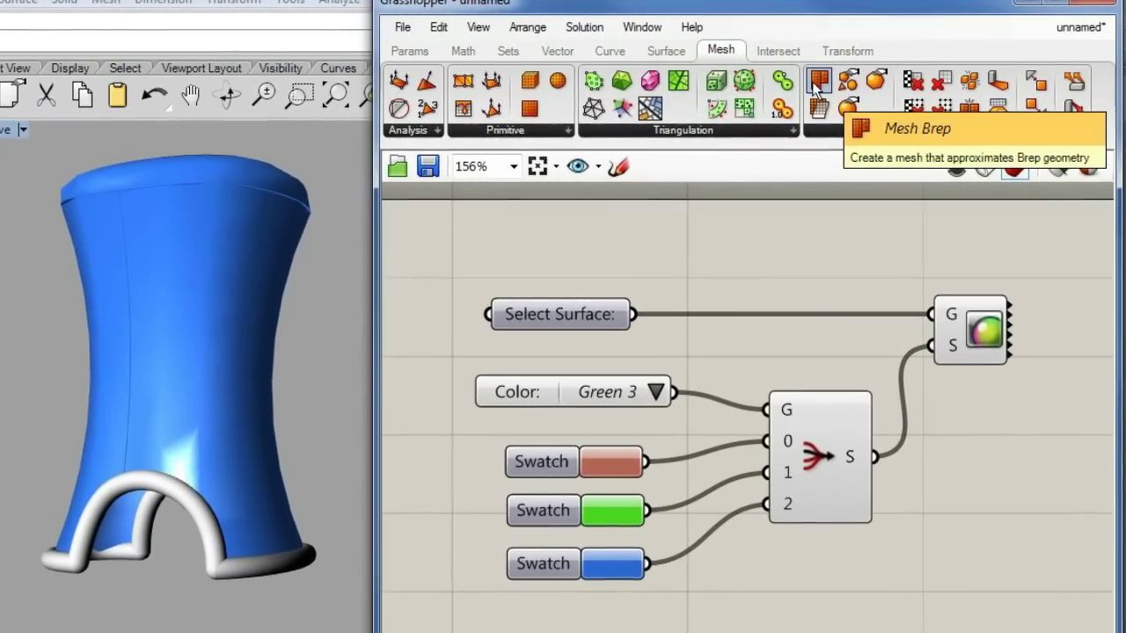
drag(800, 186, 774, 267)
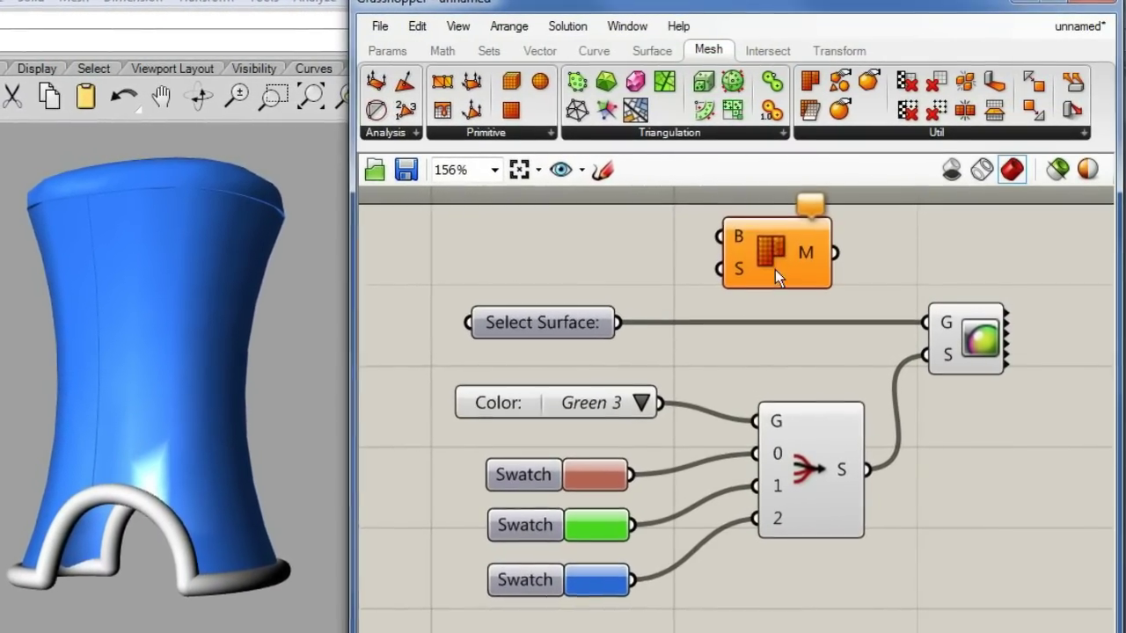
click(773, 268)
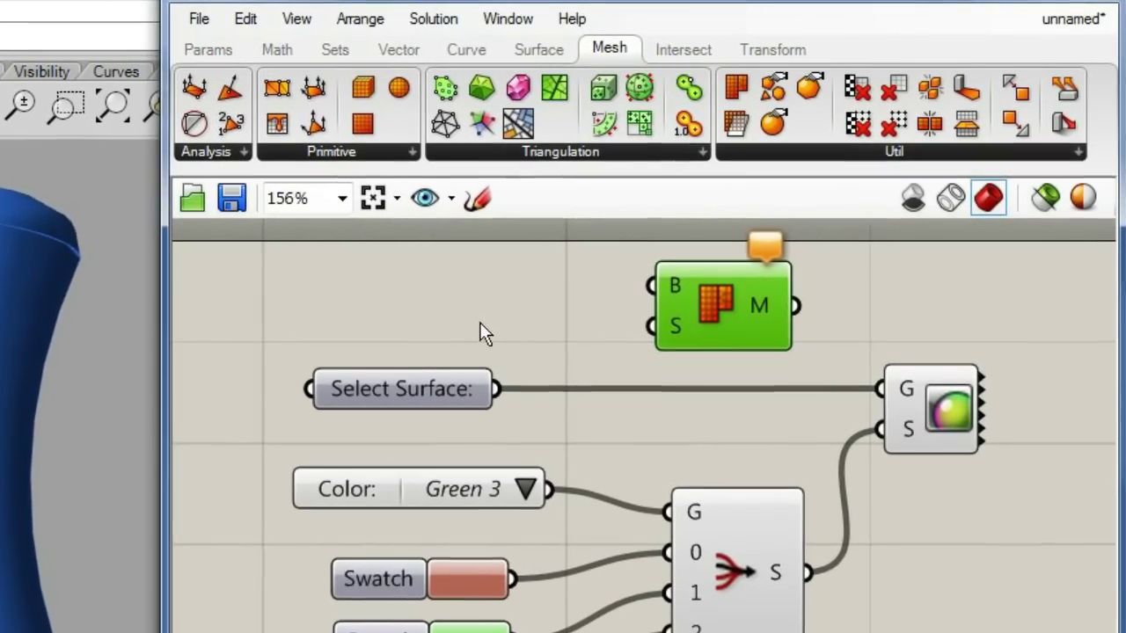
Place a preset mesh settings component just before Mesh Brep and wire its output to Mesh Brep's S input.
click(487, 320)
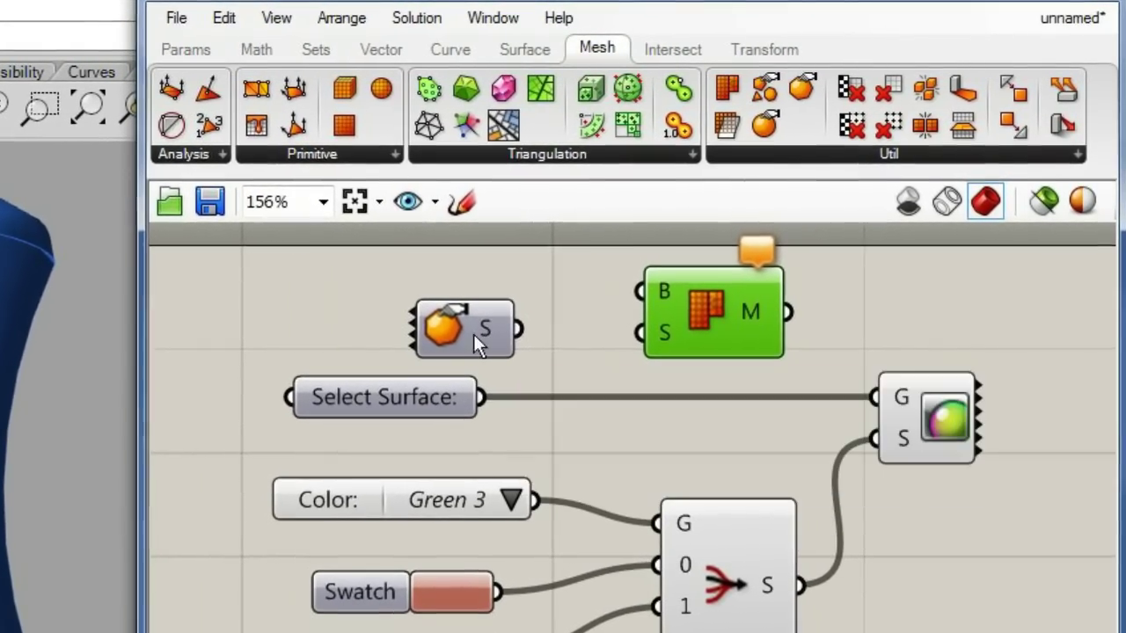
click(479, 333)
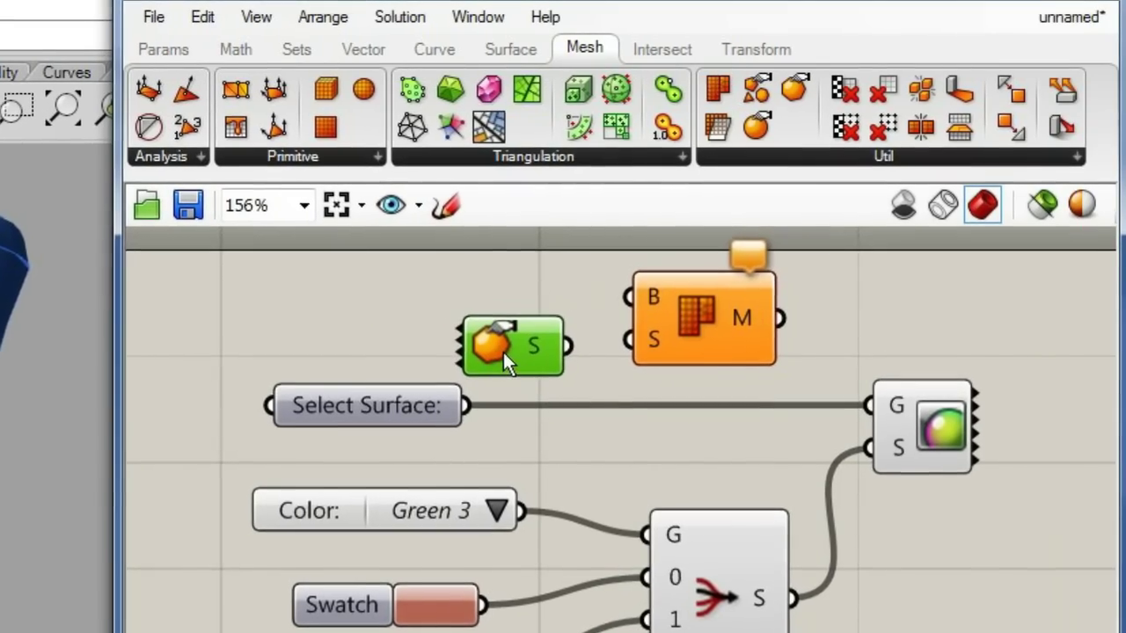
drag(555, 348, 621, 343)
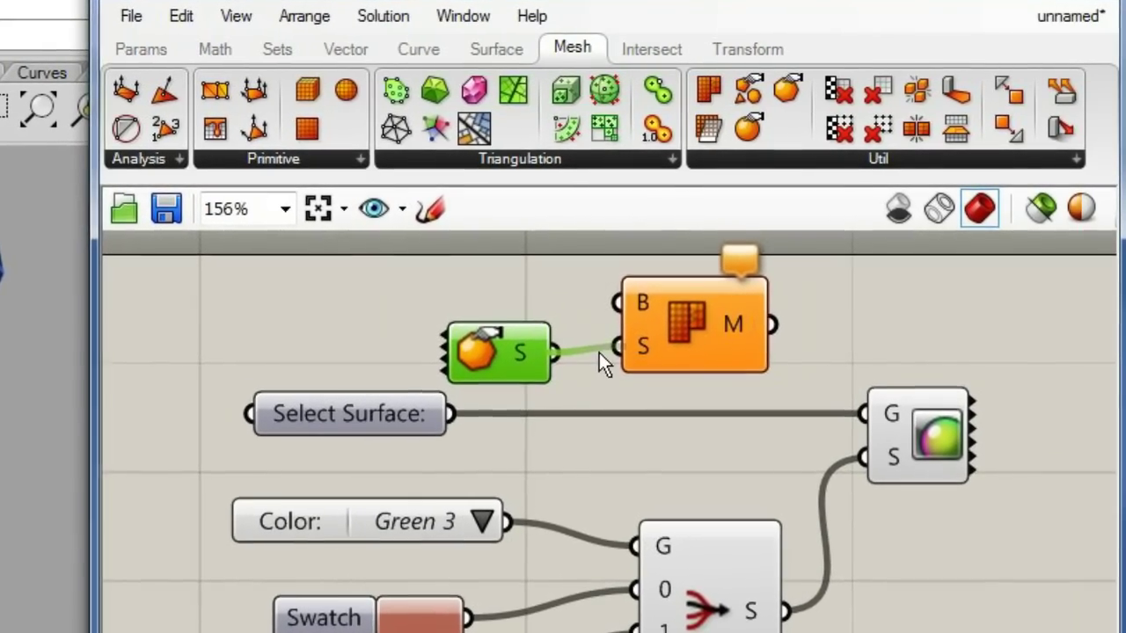
Move Select Surface above the mesh settings and route it through Mesh Brep's B input, feeding output M to the Custom Preview's G input.
drag(335, 422, 309, 301)
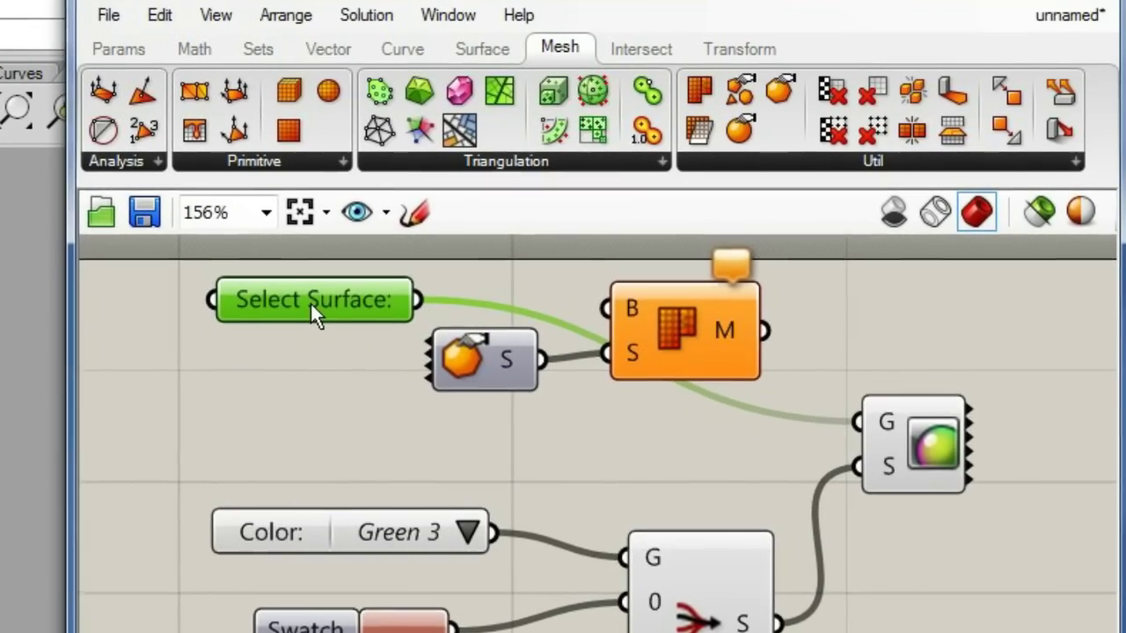
drag(598, 313, 410, 304)
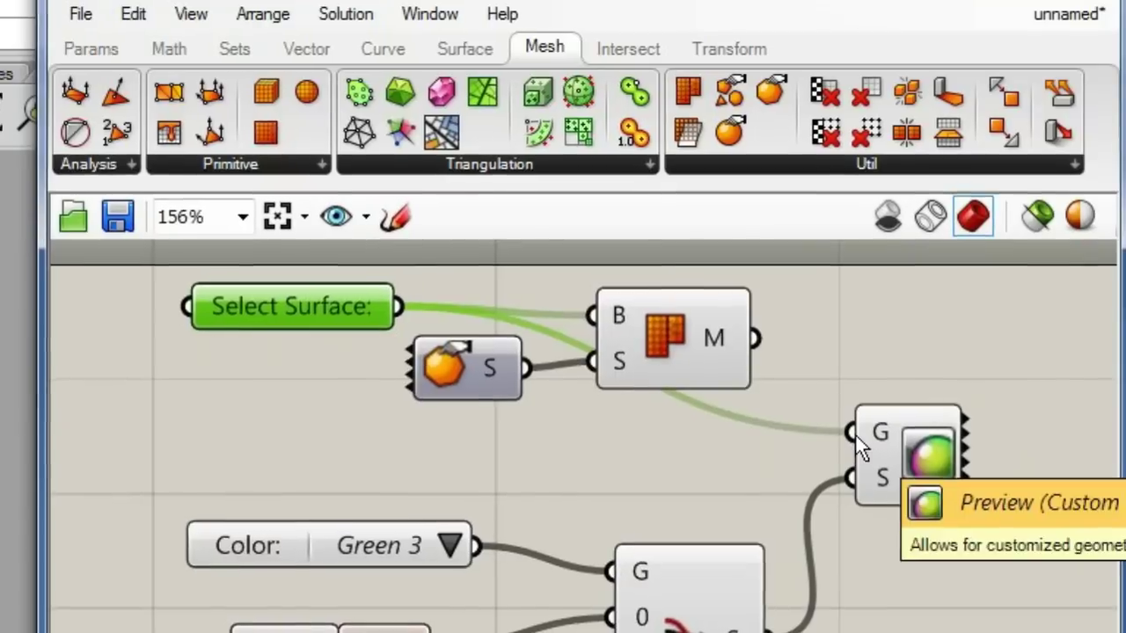
drag(855, 435, 757, 339)
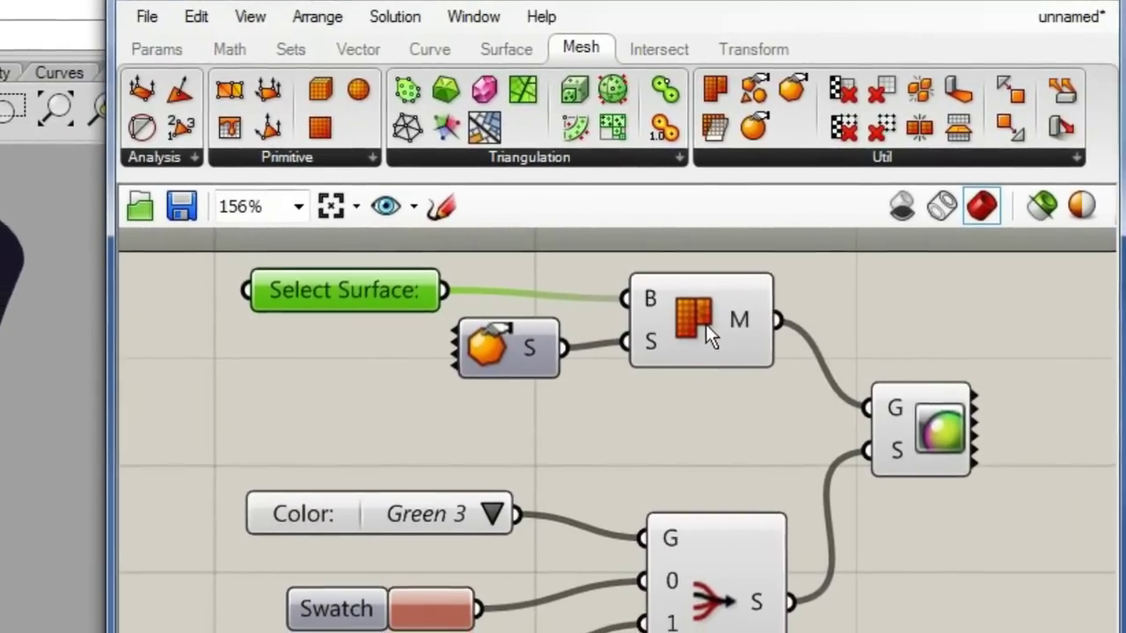
Turn off the Mesh Brep component's own preview and check the recoloured body in the Perspective viewport.
click(697, 332)
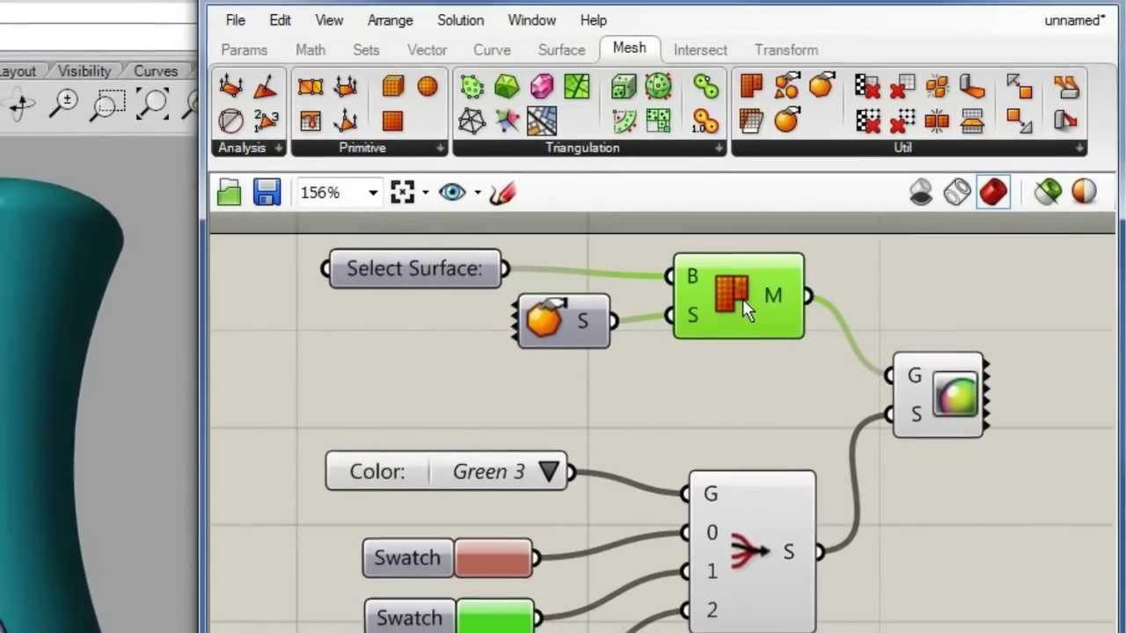
middle_click(756, 289)
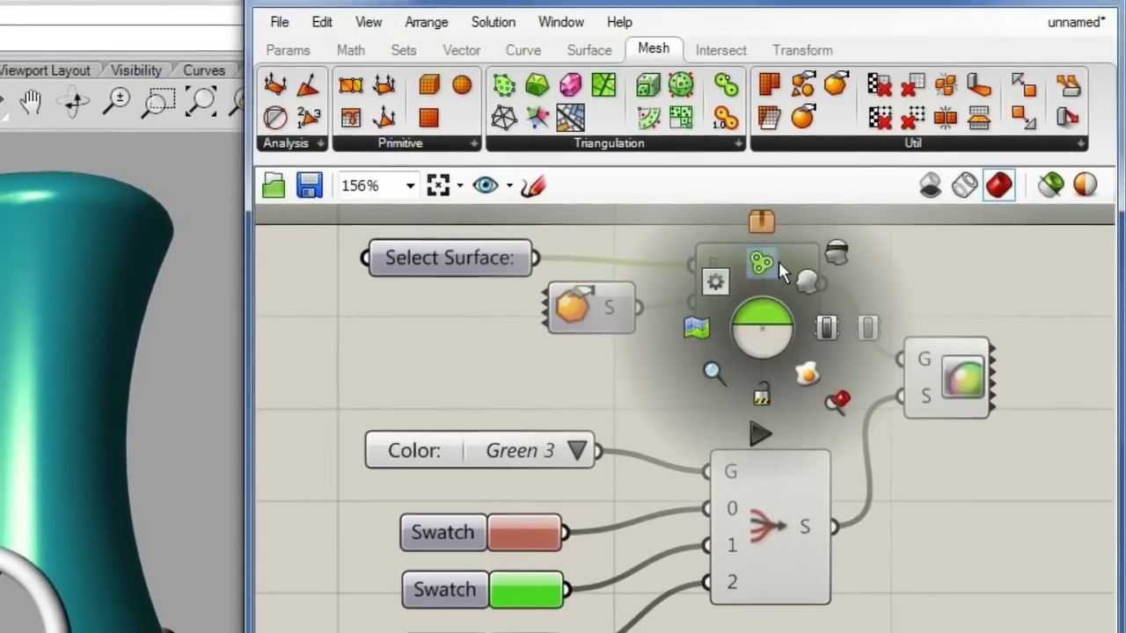
click(843, 249)
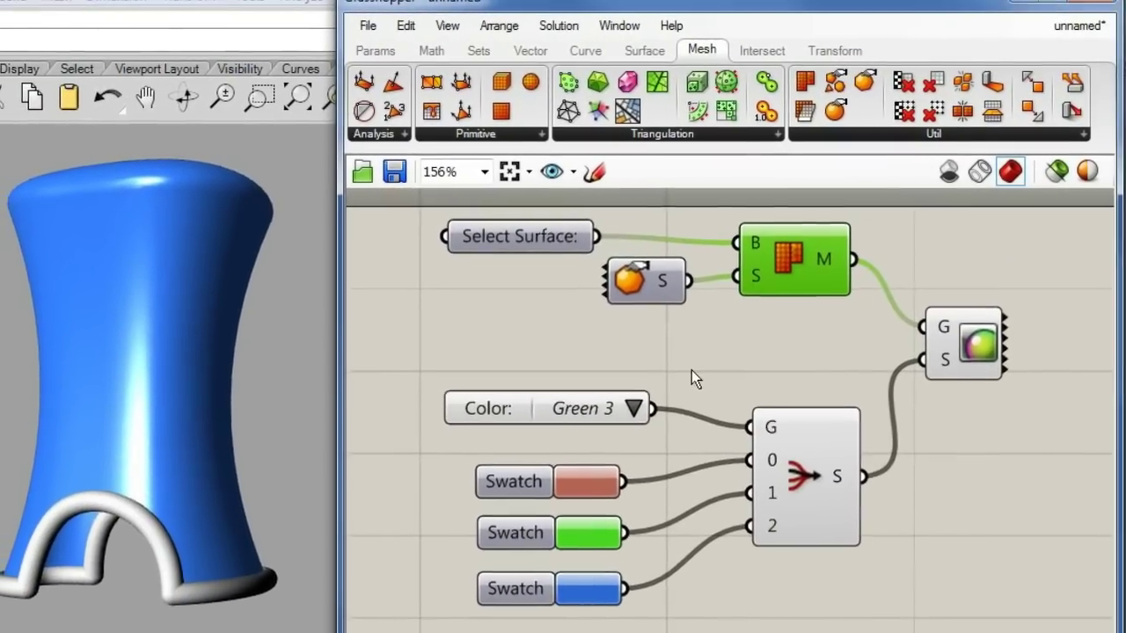
right_drag(284, 393, 378, 384)
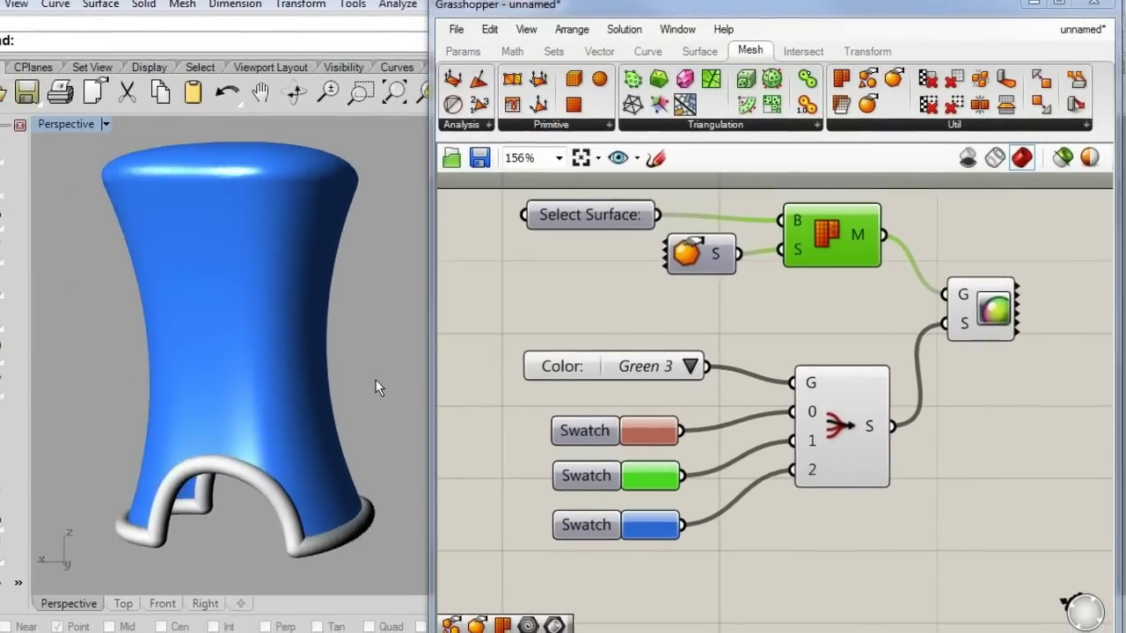
Edit the Color list's constants to Blue 0 = 0, Red 1 = 1 and Green 2 = 2, and choose Red 1.
right_click(660, 350)
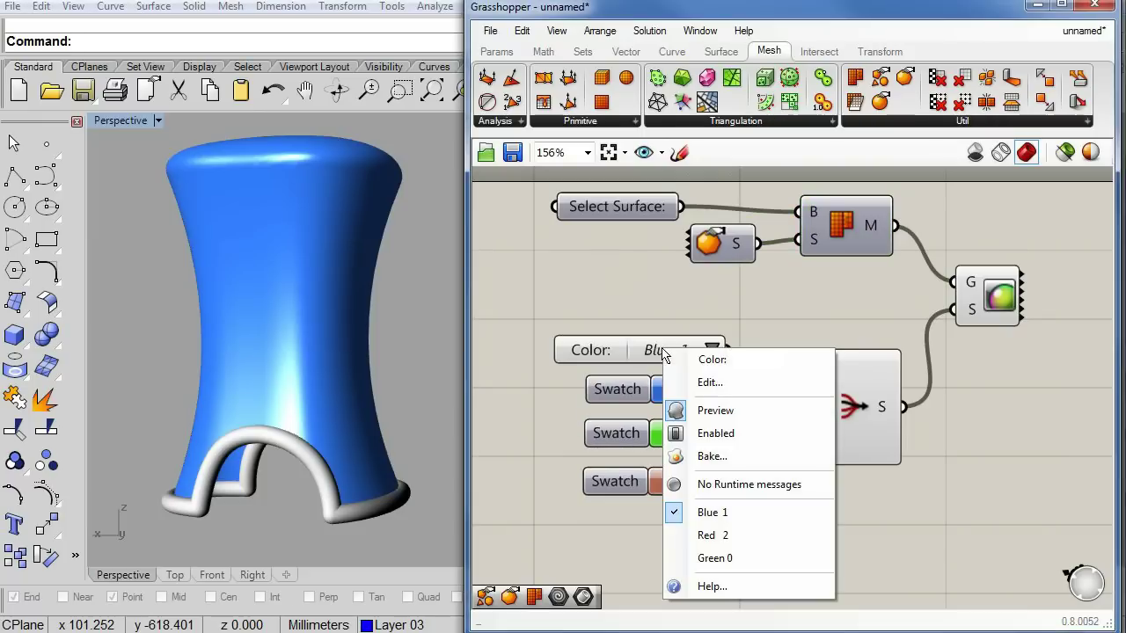
click(692, 382)
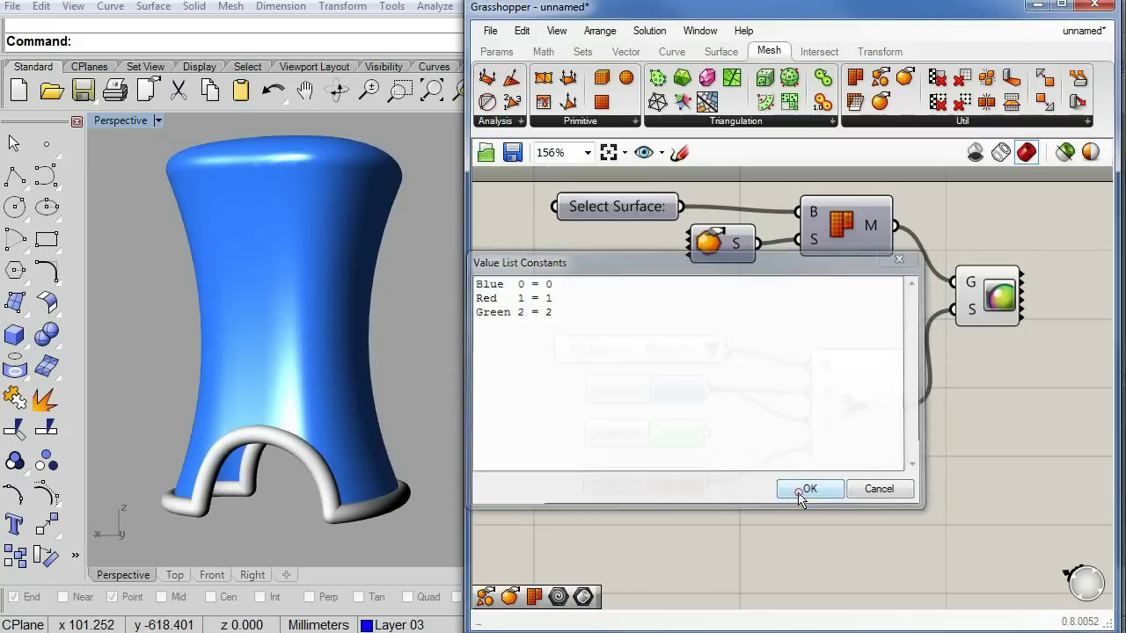
click(804, 491)
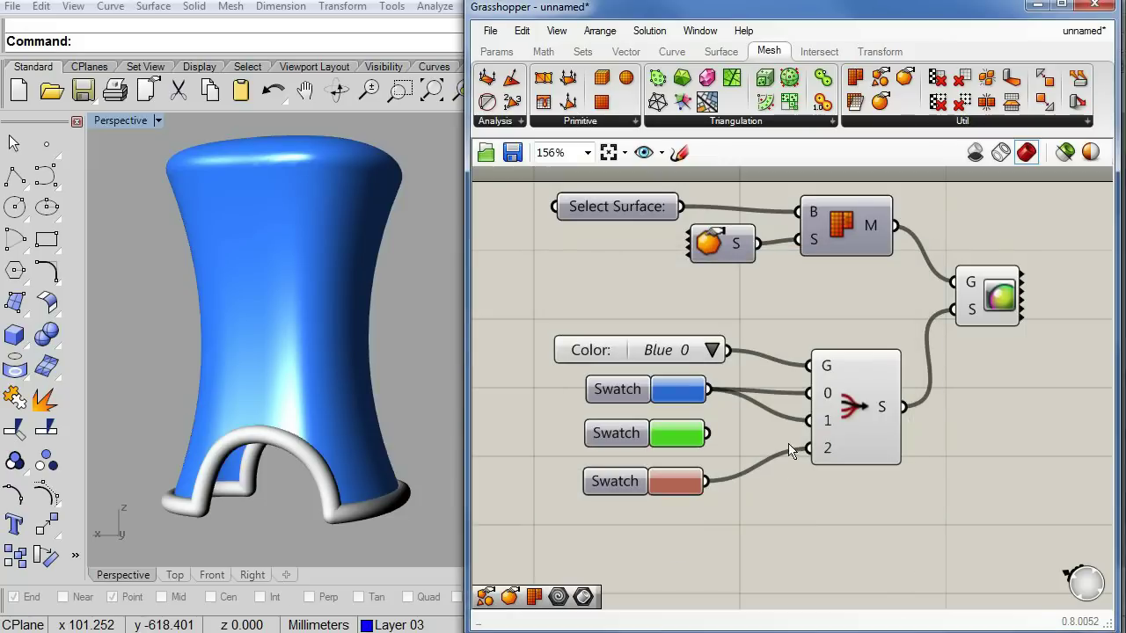
click(711, 350)
click(724, 387)
Wire the red swatch to Stream Filter input 1 and the green swatch to input 2, stacking the swatches in input order.
drag(811, 425, 707, 481)
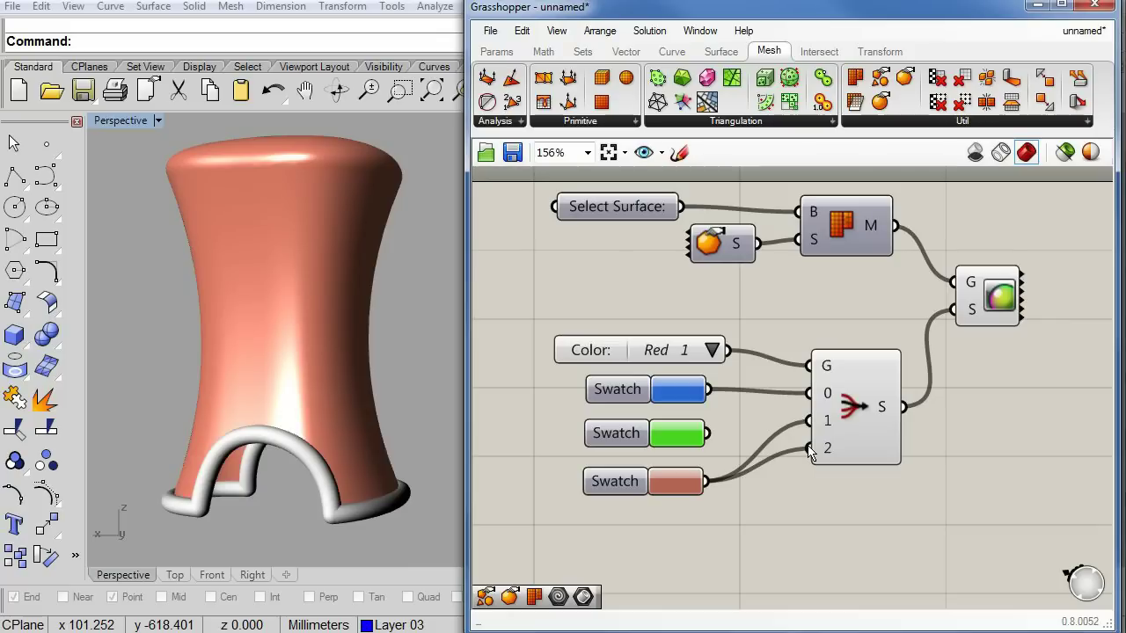
drag(811, 452, 709, 433)
mouse_move(627, 429)
mouse_down()
mouse_move(631, 499)
mouse_move(629, 438)
mouse_up()
drag(620, 501, 624, 473)
Try the Color list's Green 2 and Blue 0 entries, leaving Blue 0 selected, and show the body centred in the Perspective viewport.
click(713, 350)
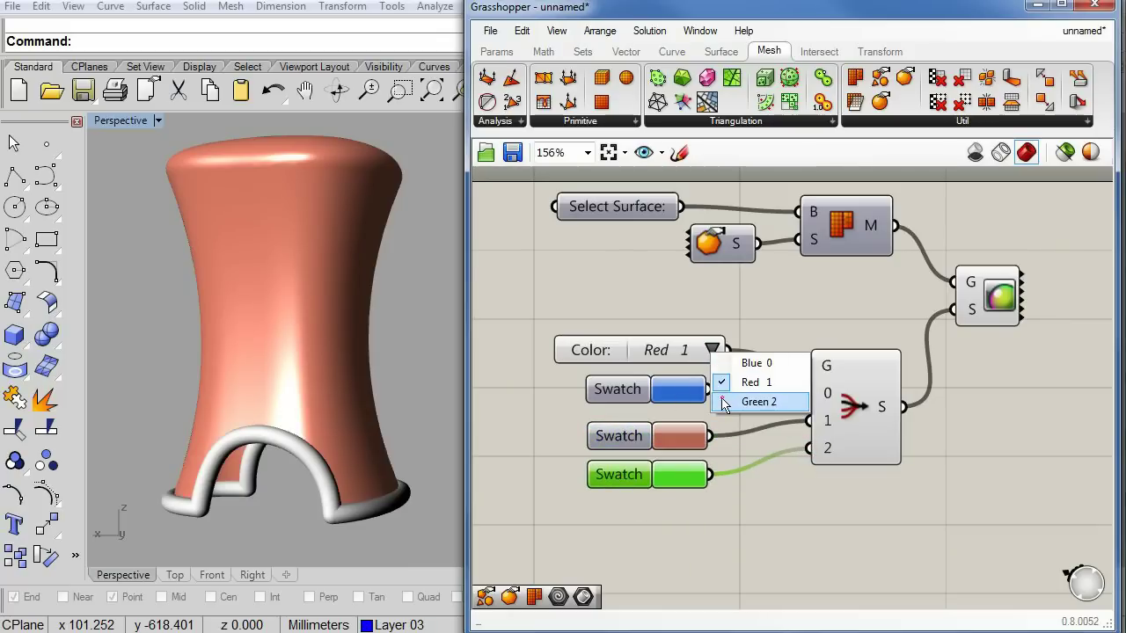
click(723, 402)
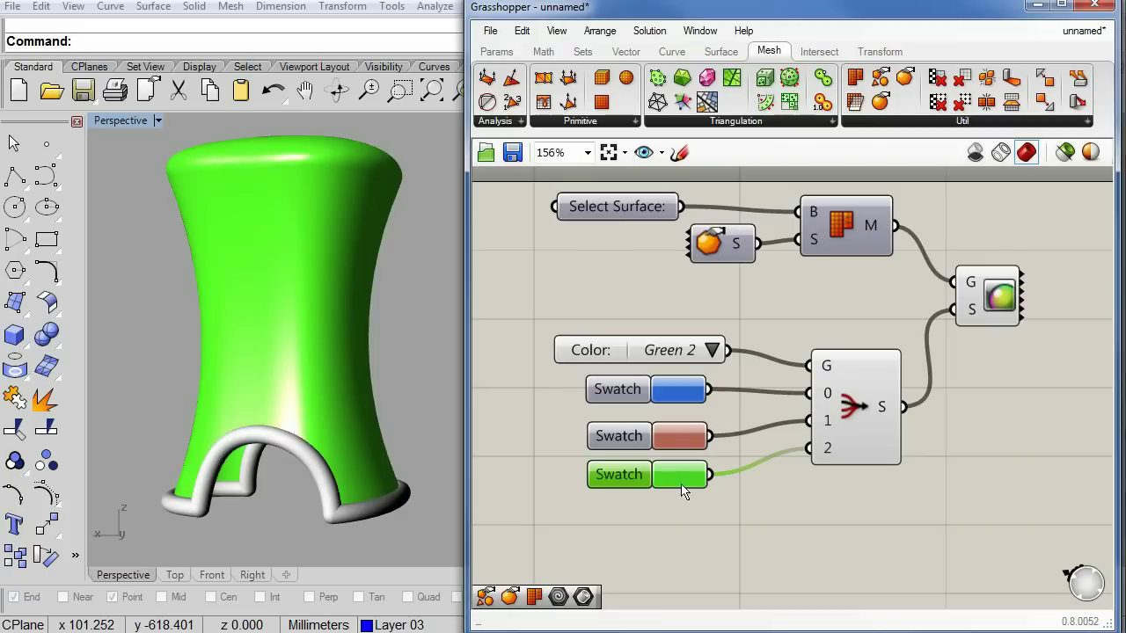
click(801, 527)
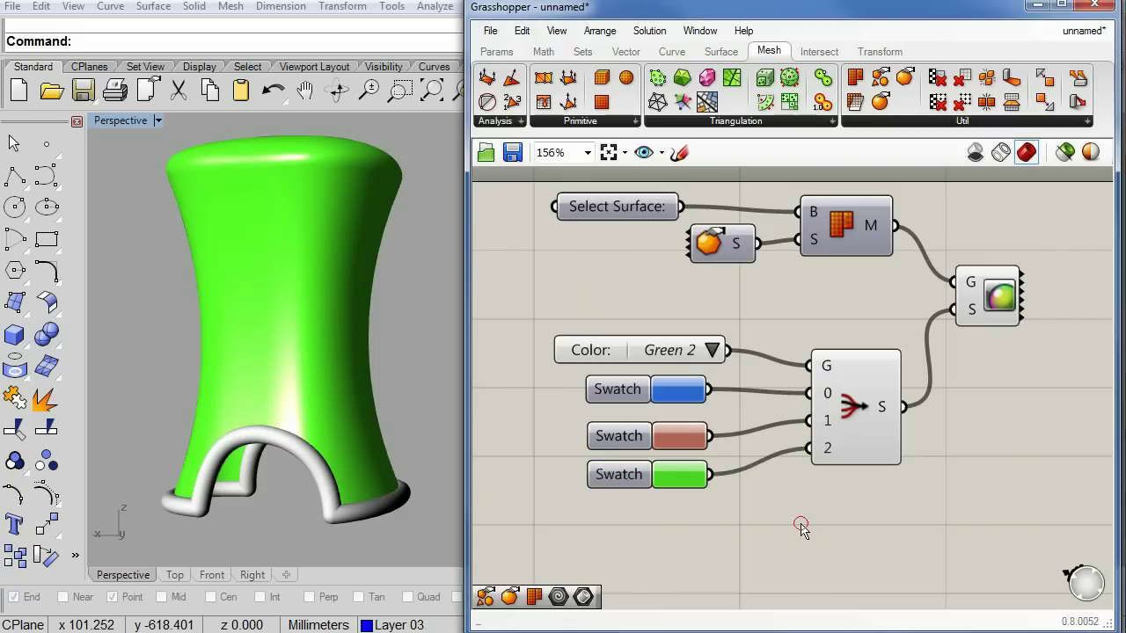
click(712, 349)
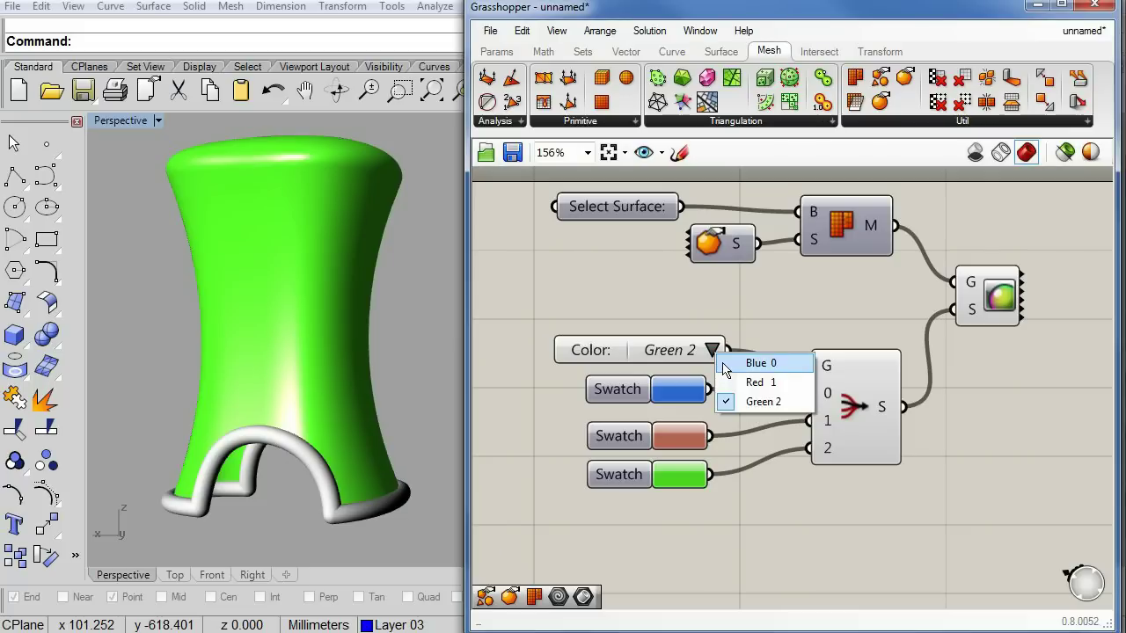
click(724, 363)
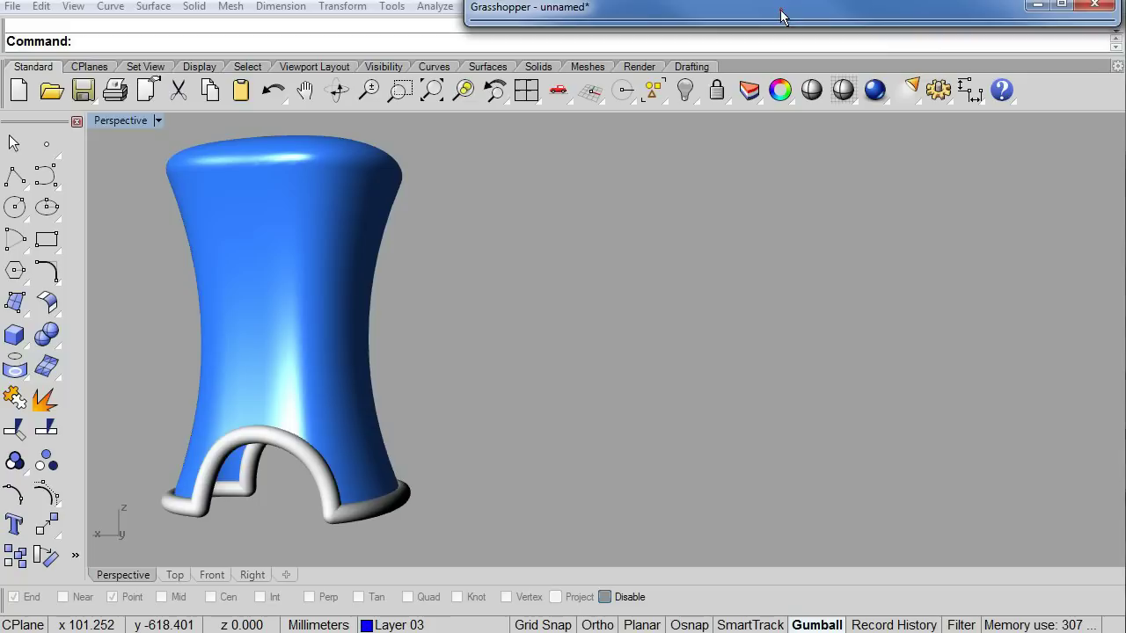
shift+right_drag(505, 326, 775, 355)
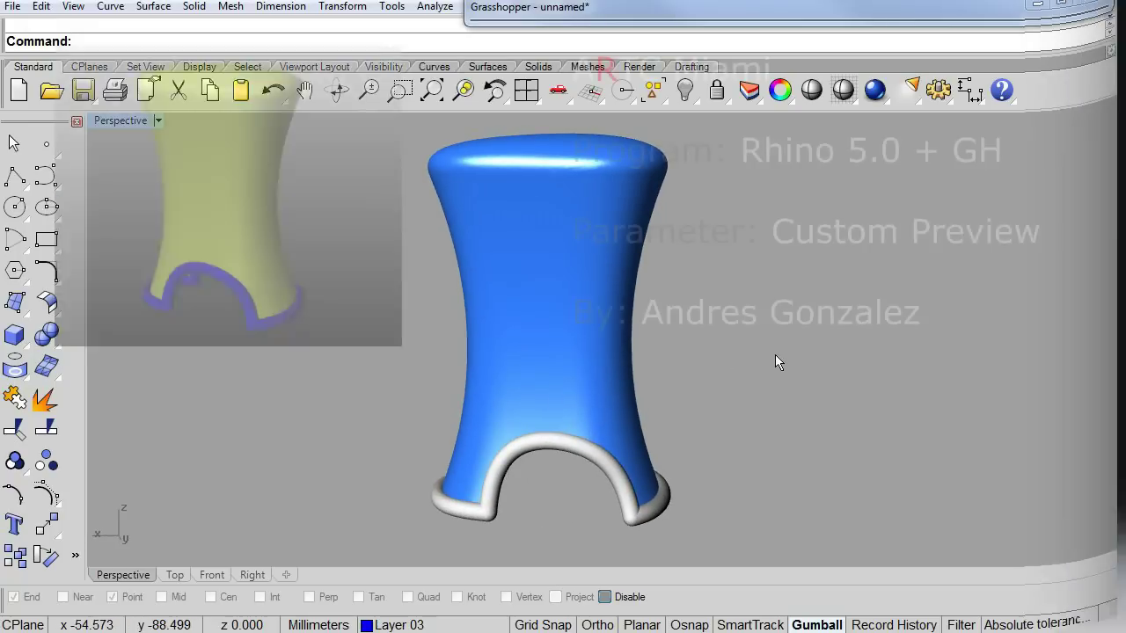